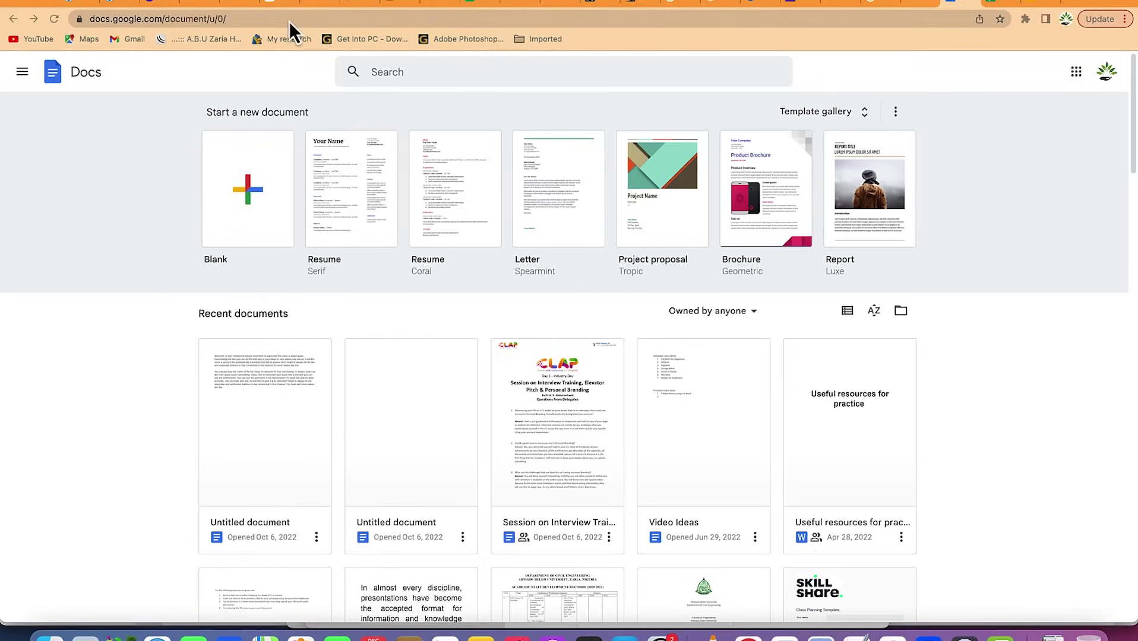
- Check the Docs home web address, switch to the Sheets and Slides homes, and open Google apps
click(266, 20)
click(248, 19)
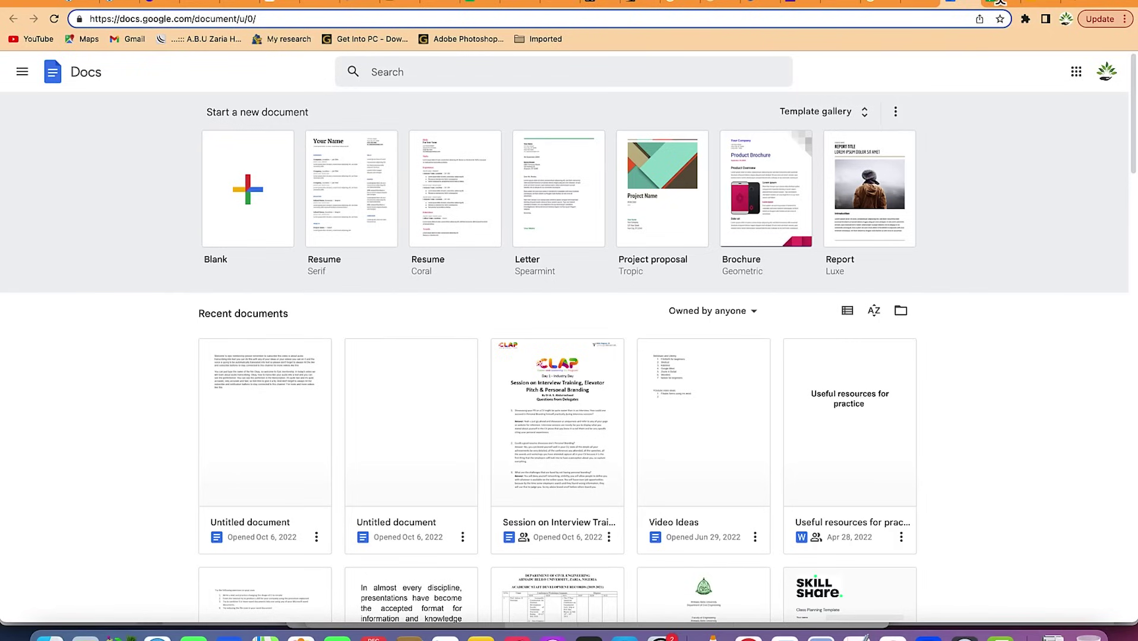
click(1002, 4)
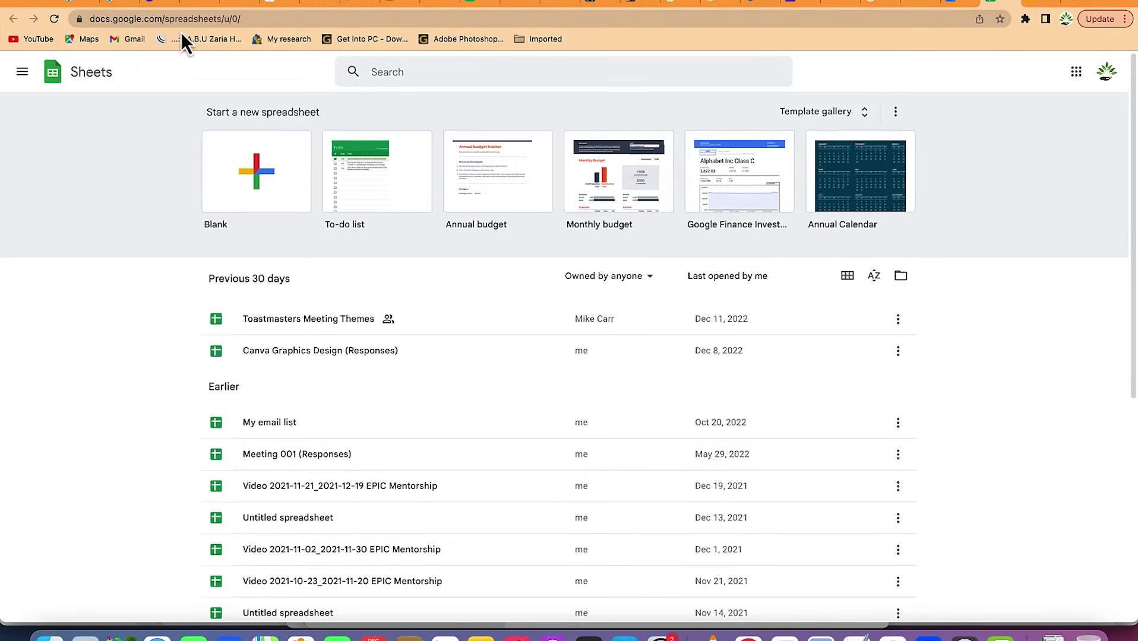
click(1036, 6)
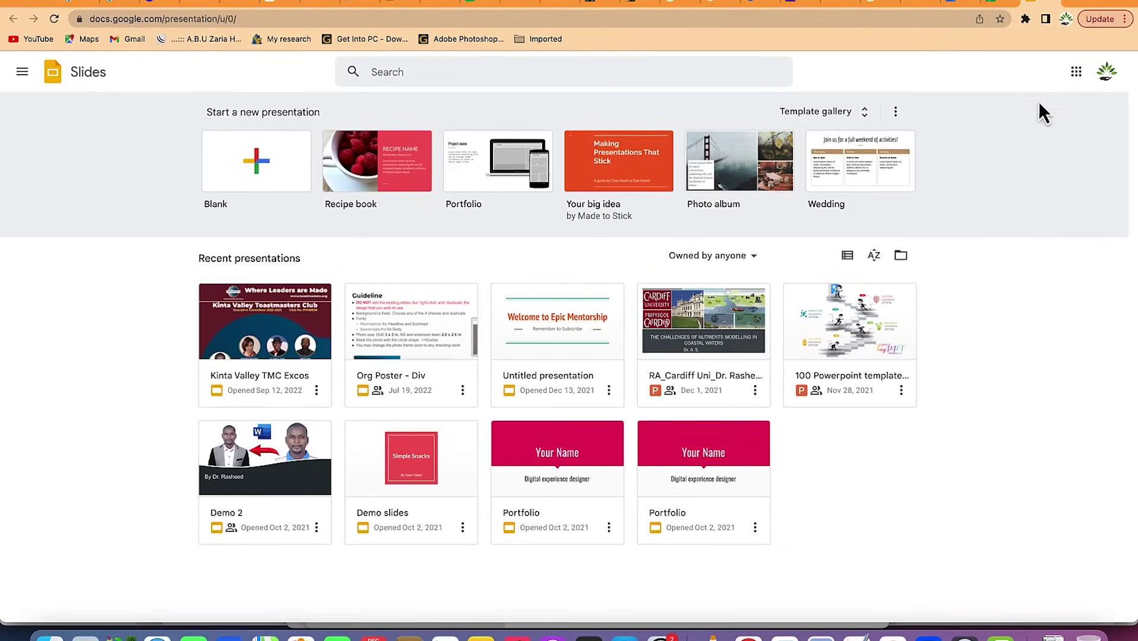
click(1077, 72)
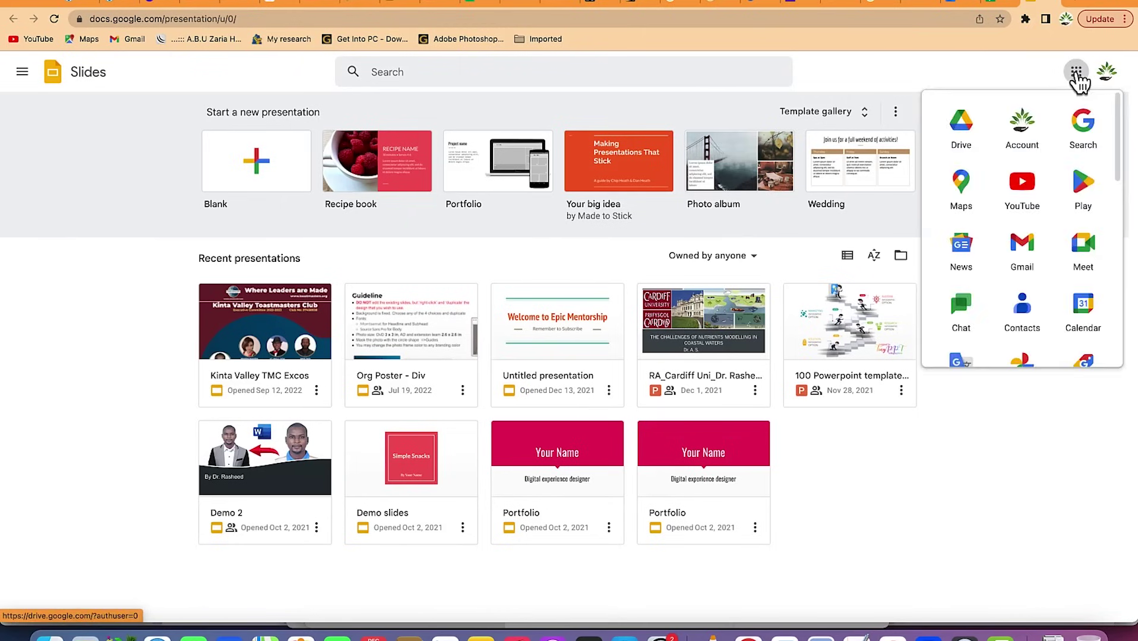
- Scroll down the Google apps list to reach Docs
scroll(1033, 159, down, 5)
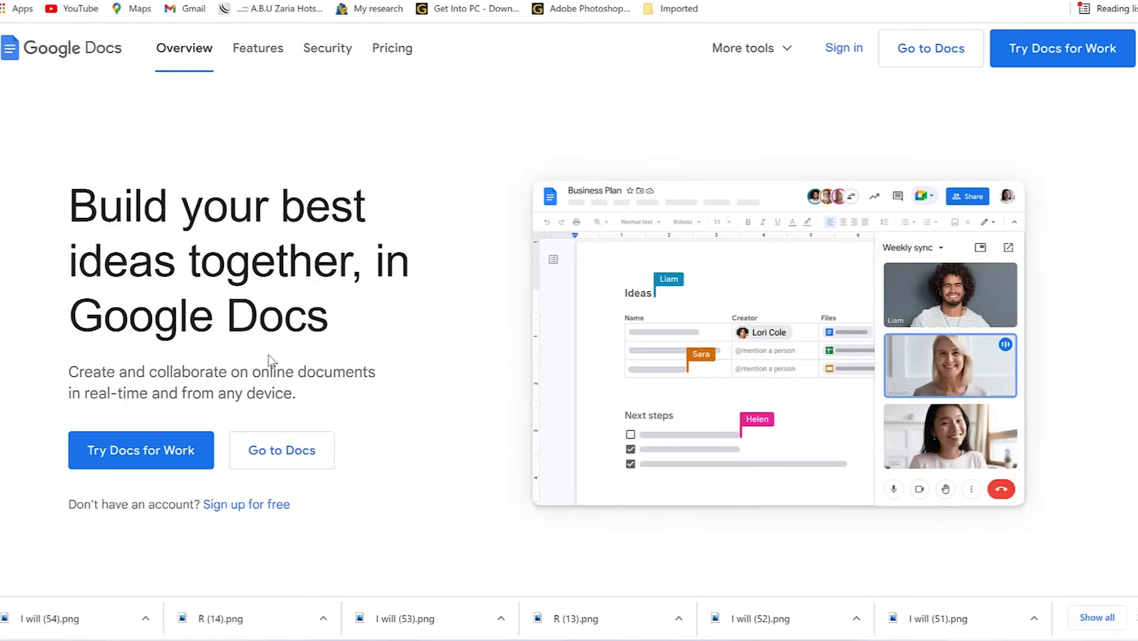
- Scroll the Docs product page past the feature highlights to 'Security, compliance, and privacy'
scroll(356, 365, down, 1)
scroll(380, 363, down, 8)
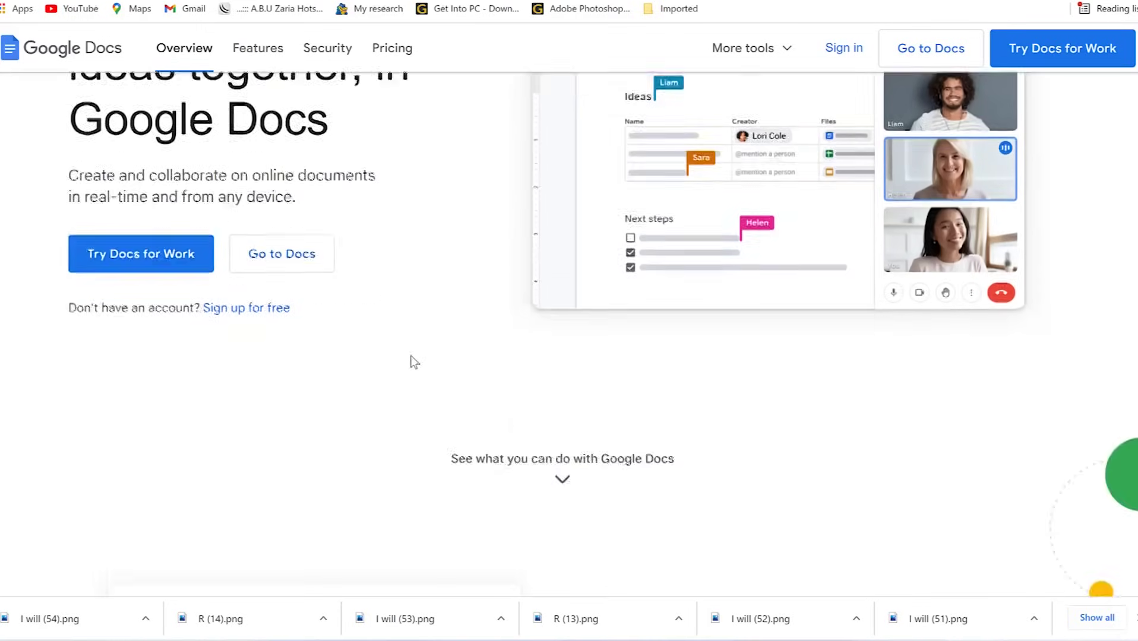
scroll(472, 326, down, 7)
scroll(452, 279, up, 1)
scroll(376, 323, down, 8)
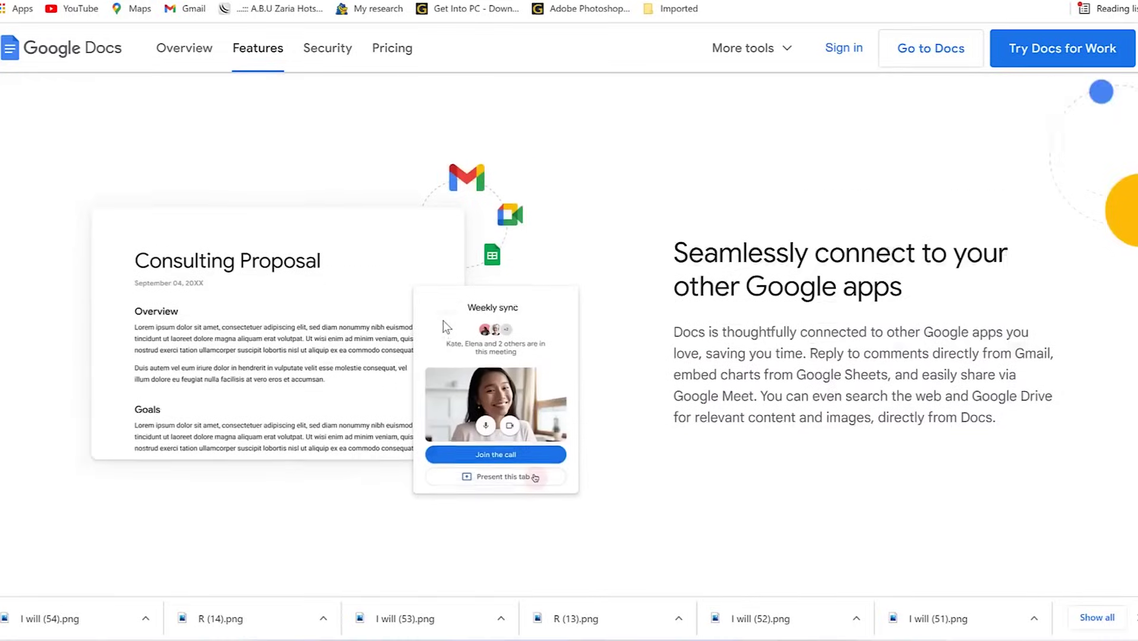
scroll(415, 317, down, 6)
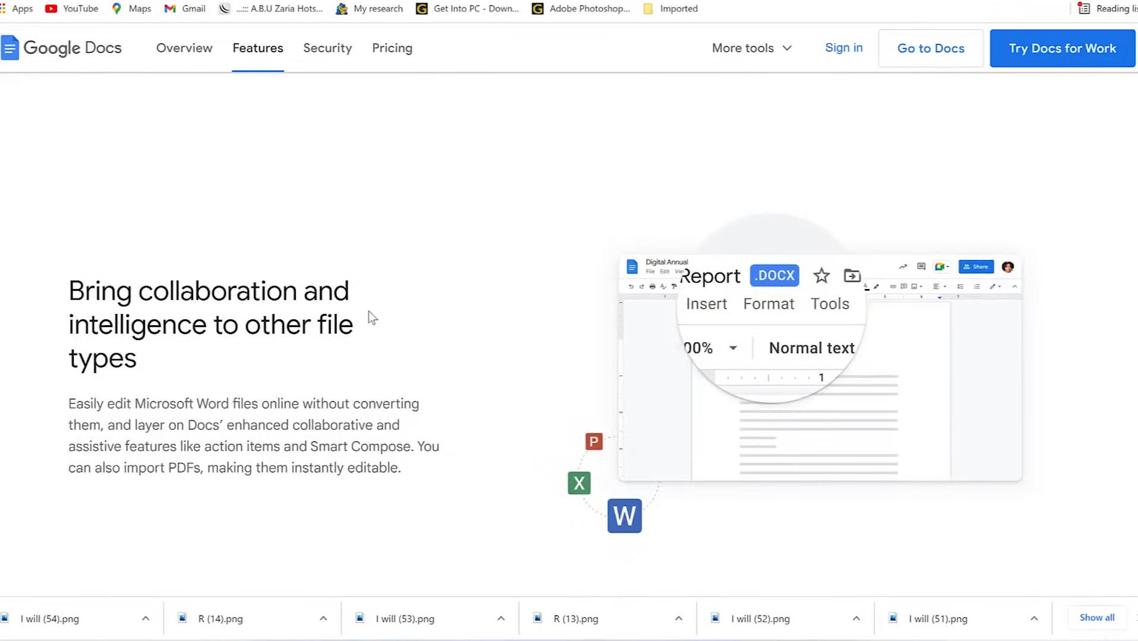
scroll(391, 319, down, 2)
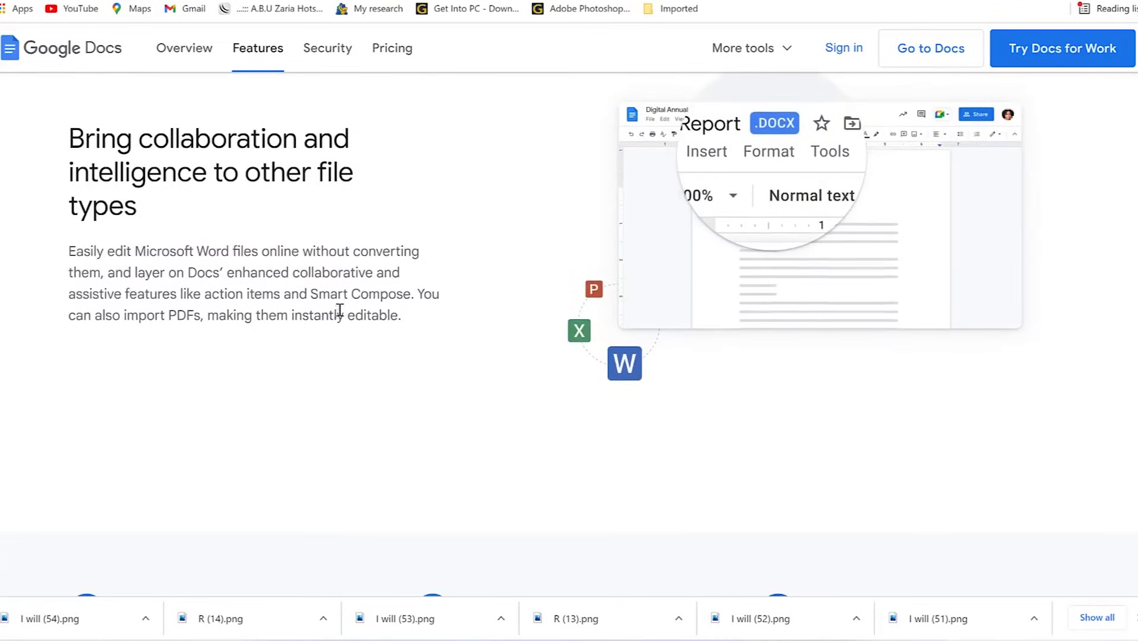
scroll(410, 247, down, 3)
scroll(641, 339, up, 4)
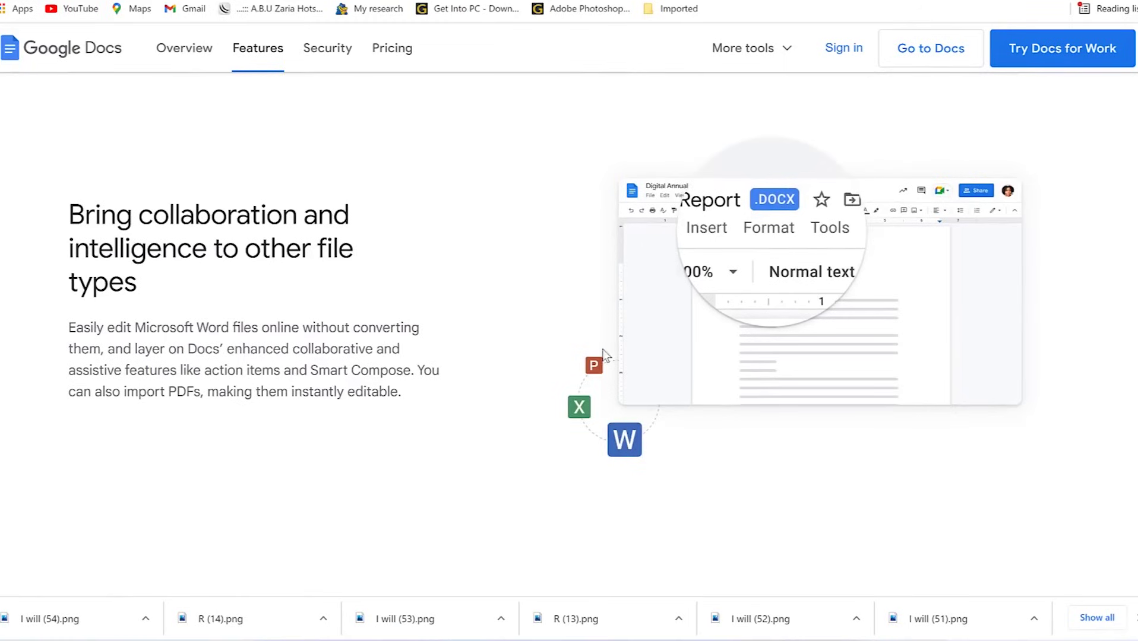
scroll(635, 440, down, 7)
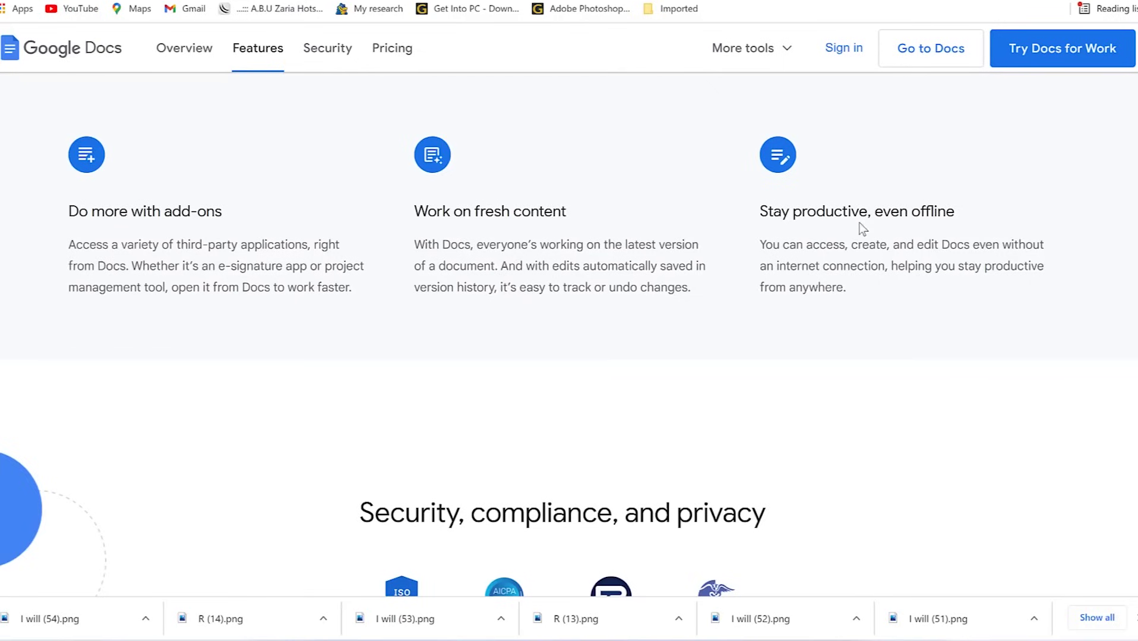
scroll(655, 328, down, 5)
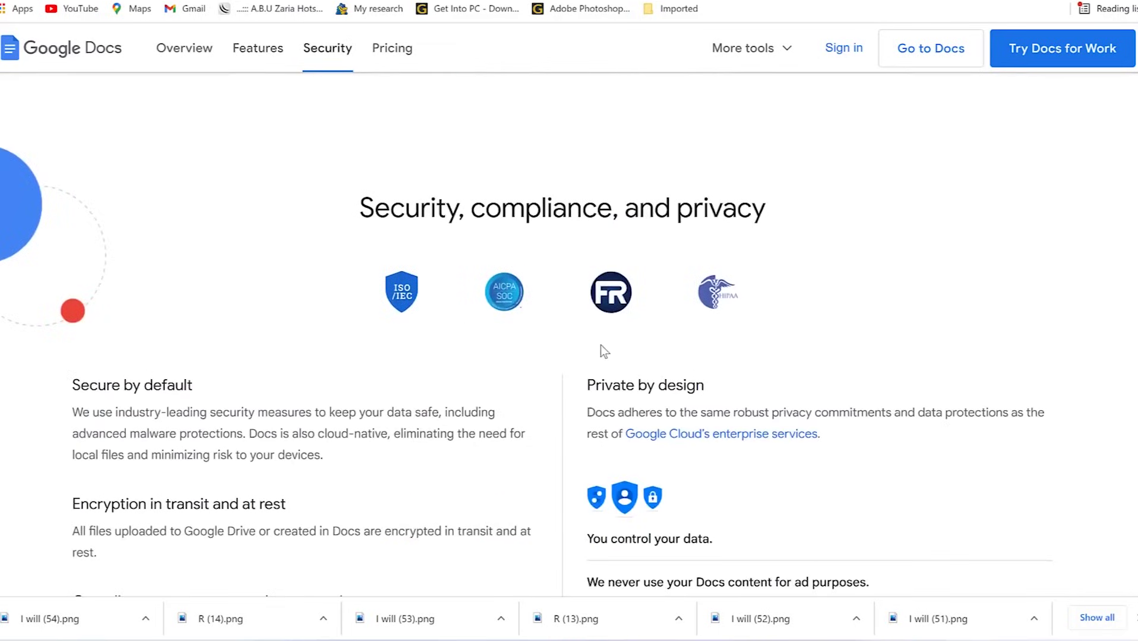
- Review the Security and Pricing sections, ending on the Personal and $12 Business Standard plans
scroll(600, 345, down, 2)
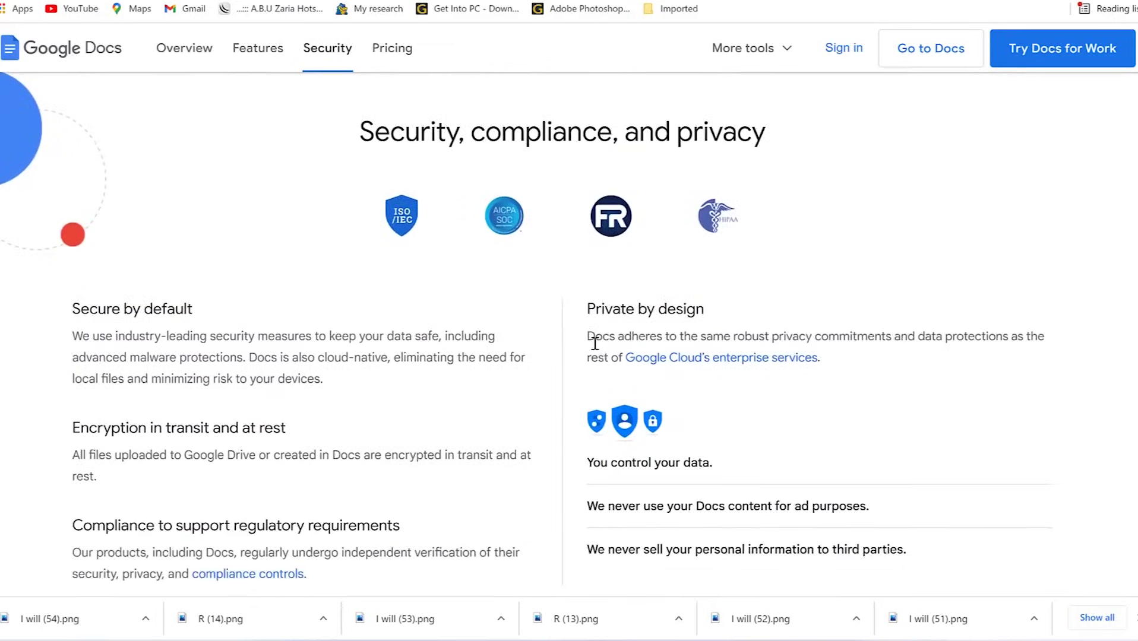
scroll(594, 344, down, 5)
scroll(594, 344, down, 2)
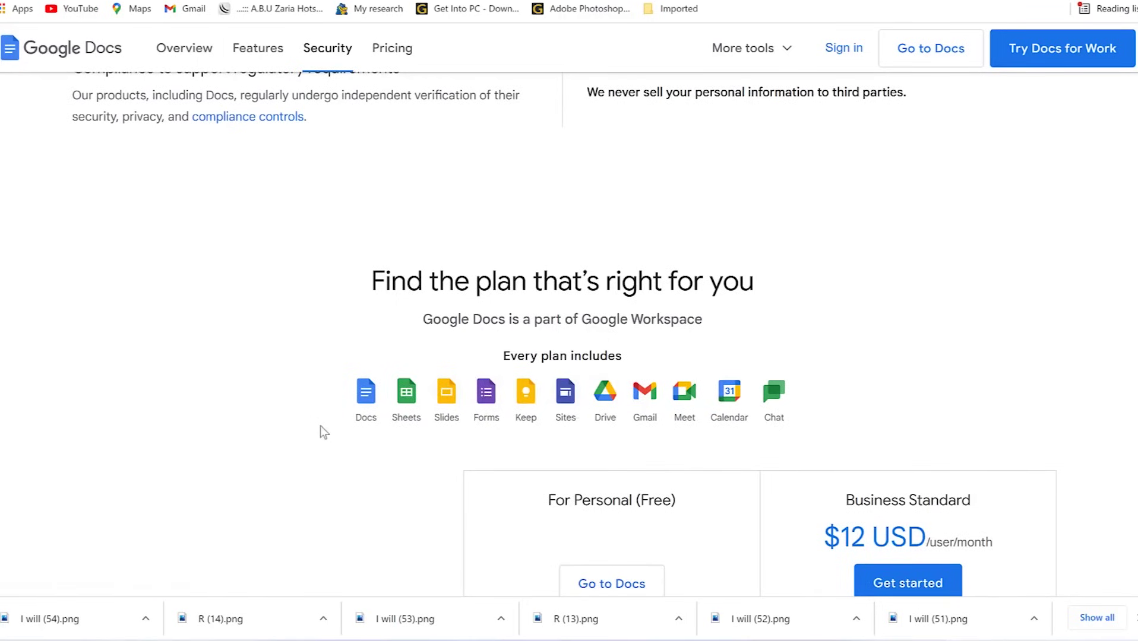
scroll(463, 436, down, 4)
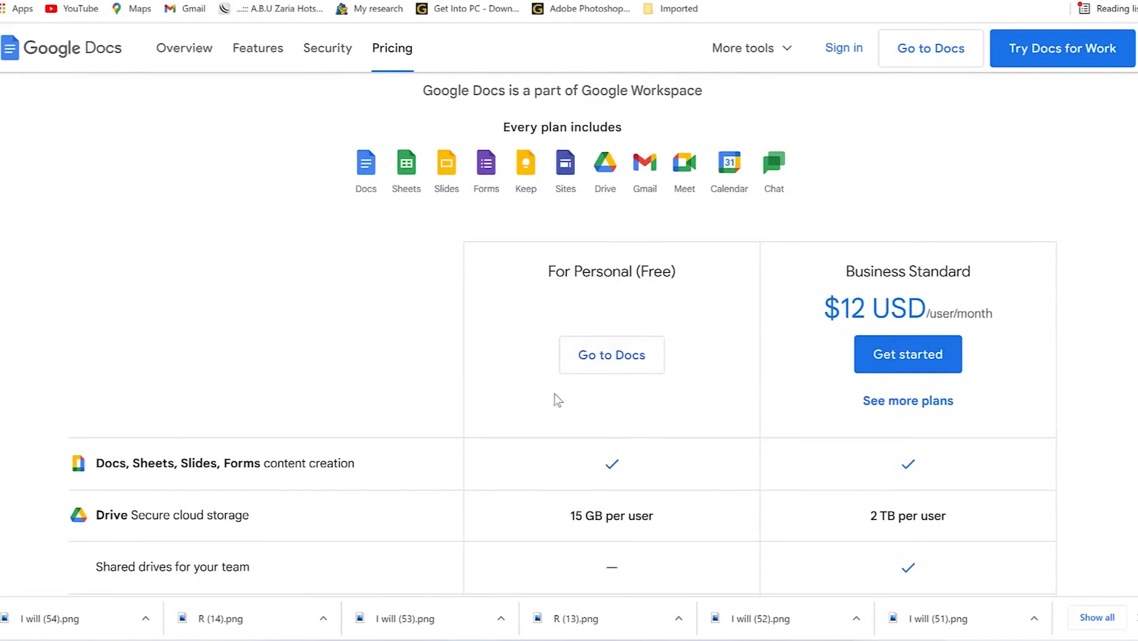
scroll(630, 392, down, 4)
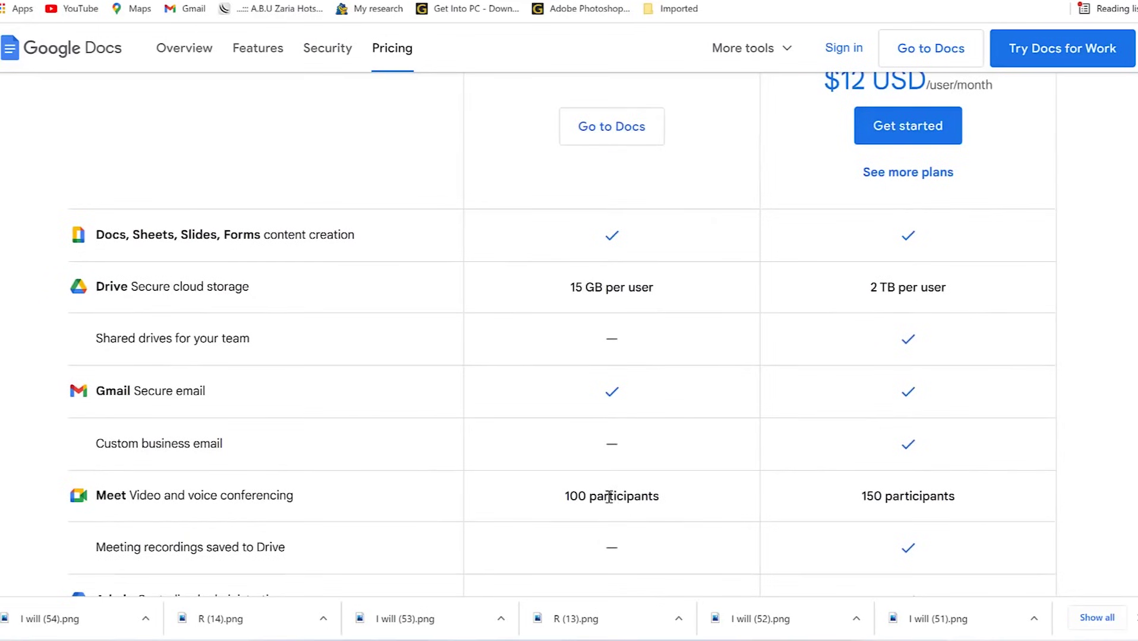
scroll(613, 499, down, 4)
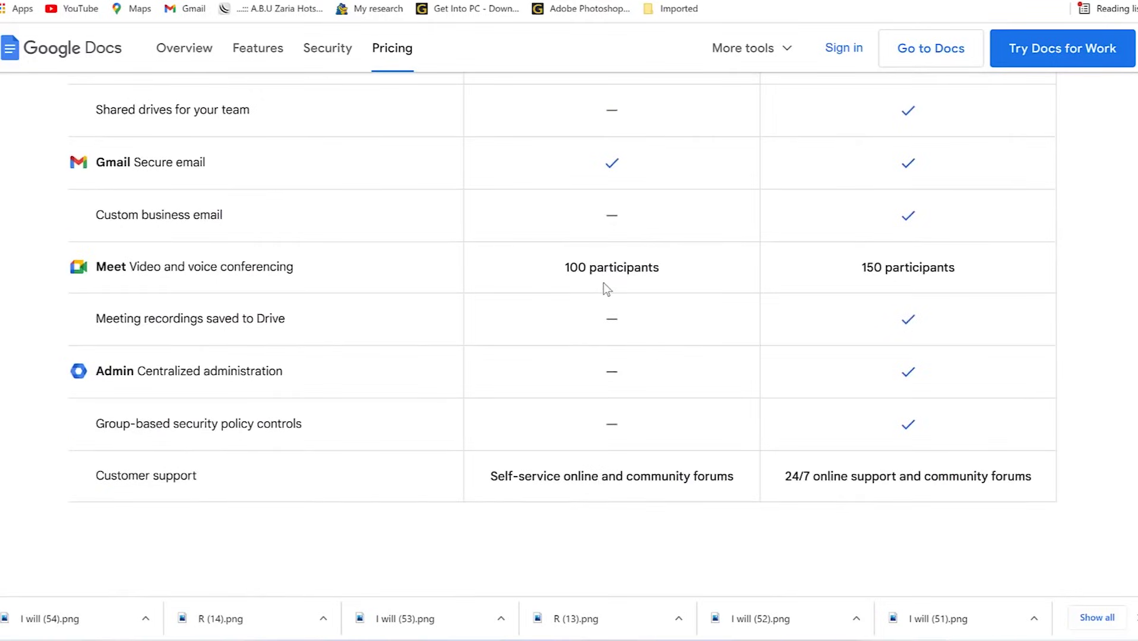
scroll(582, 294, down, 4)
scroll(582, 294, up, 9)
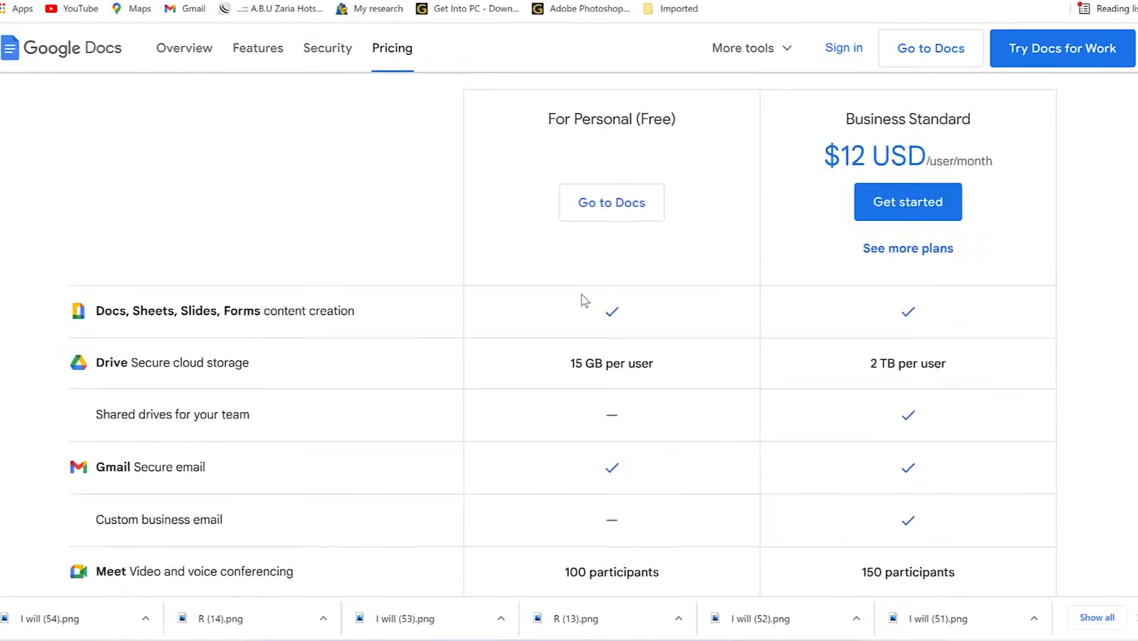
scroll(582, 300, up, 4)
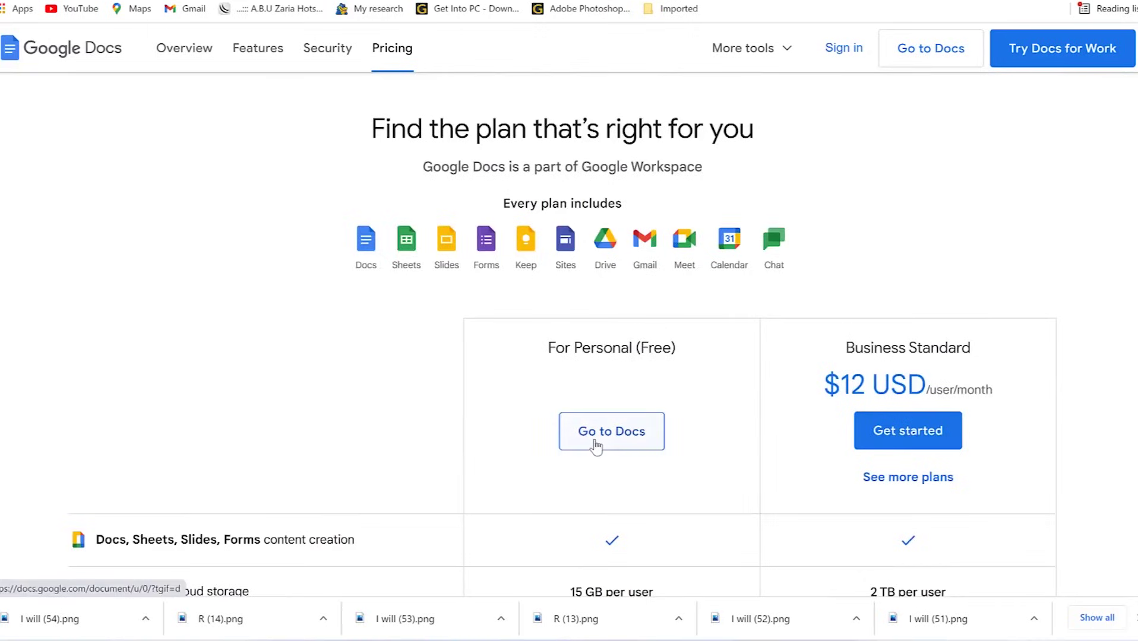
- Go from the product page into Docs, then open and close the navigation drawer
click(614, 440)
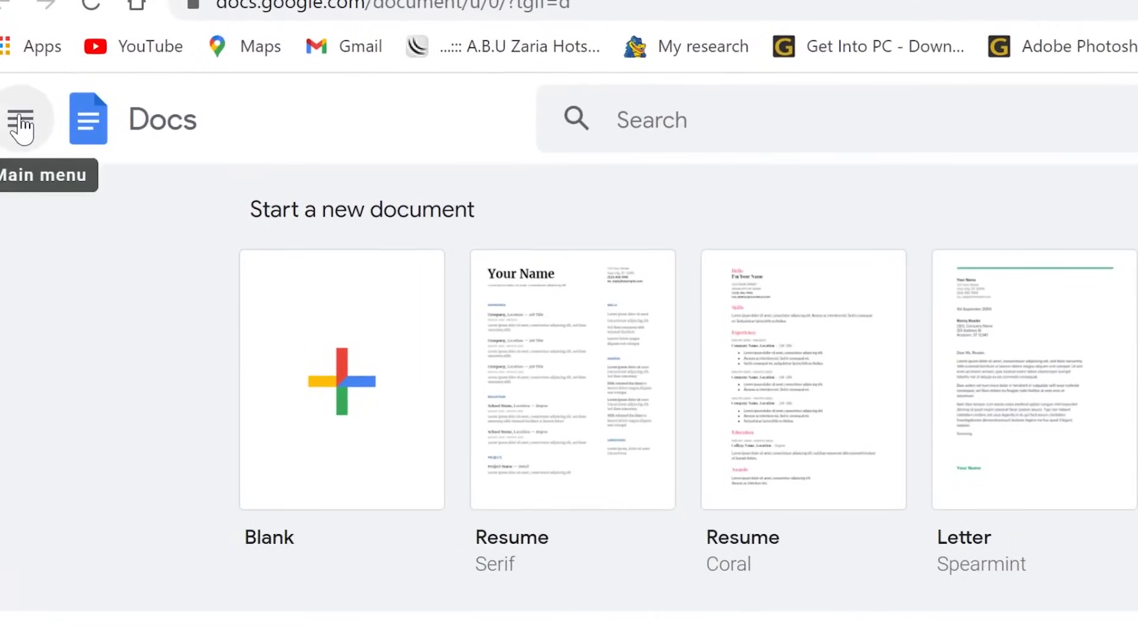
click(21, 121)
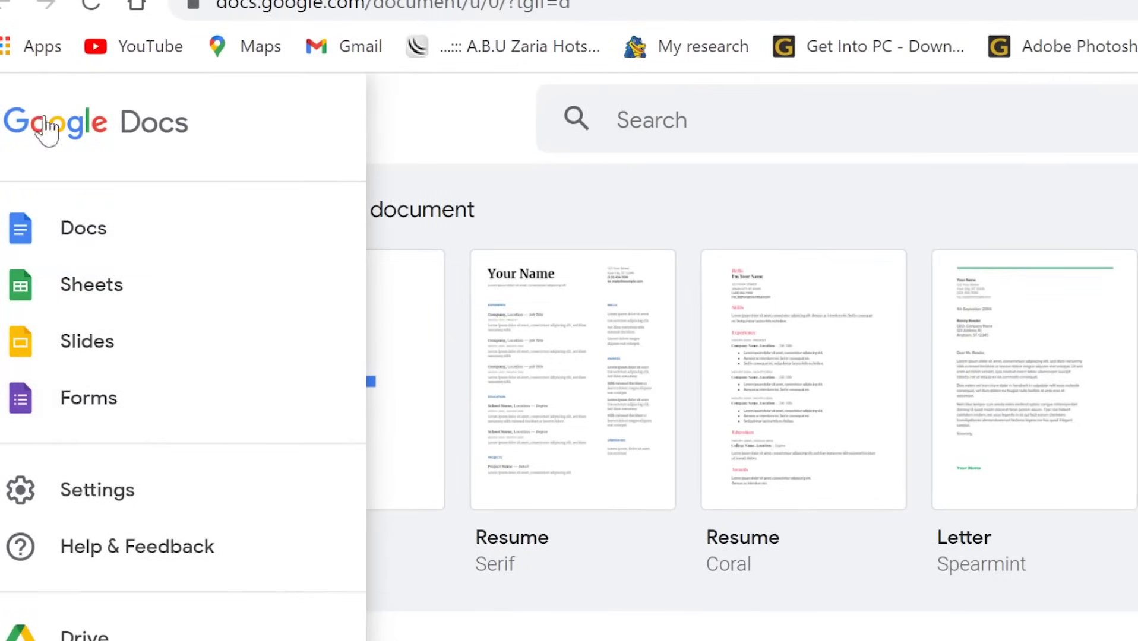
click(432, 158)
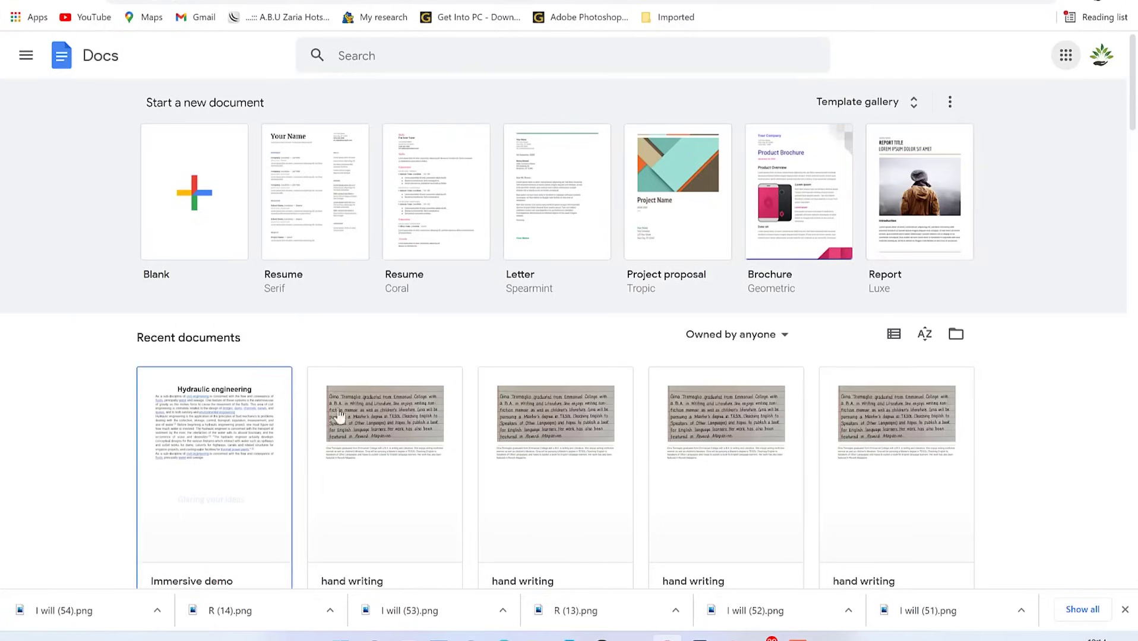
- Create a blank document from the Docs home and dismiss the Mergo installed notice
scroll(357, 415, down, 4)
scroll(316, 372, down, 10)
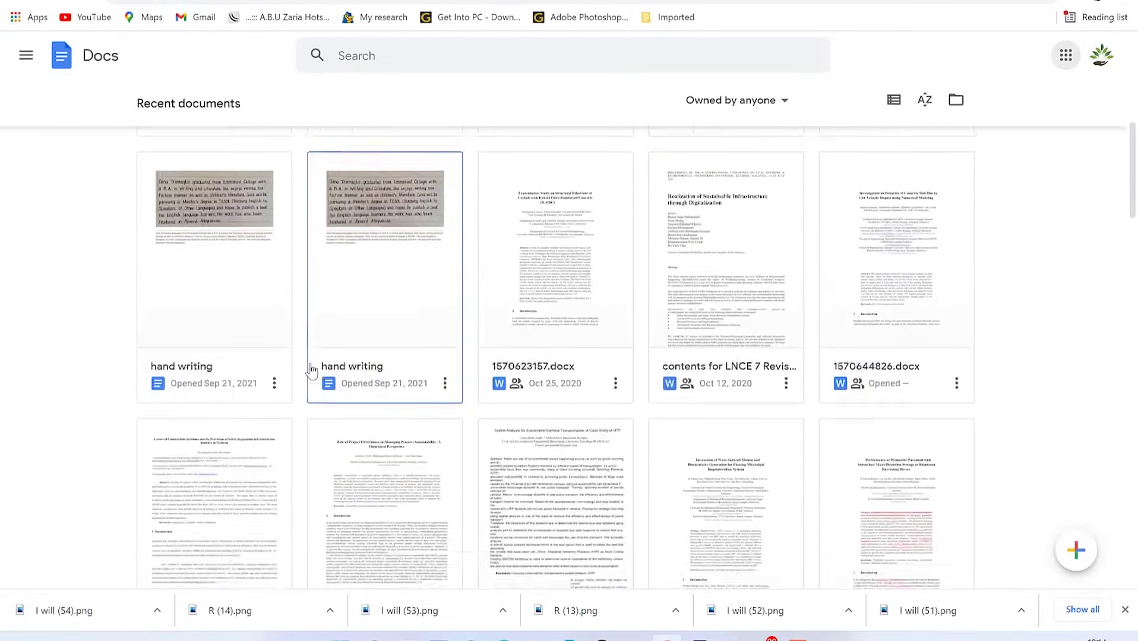
scroll(311, 371, up, 14)
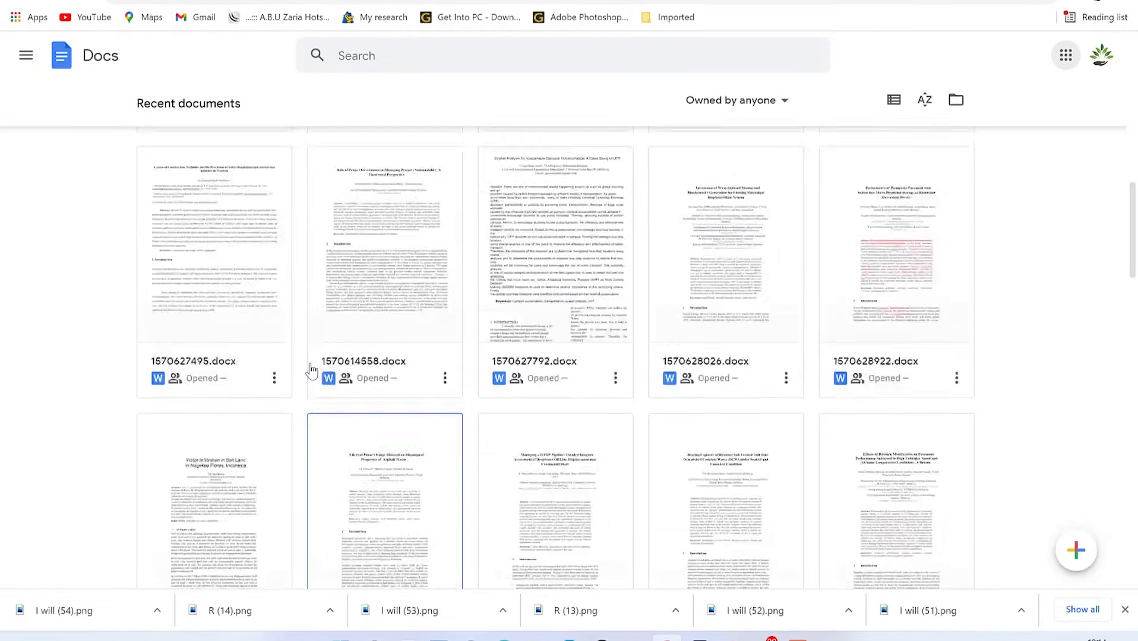
scroll(311, 372, up, 1)
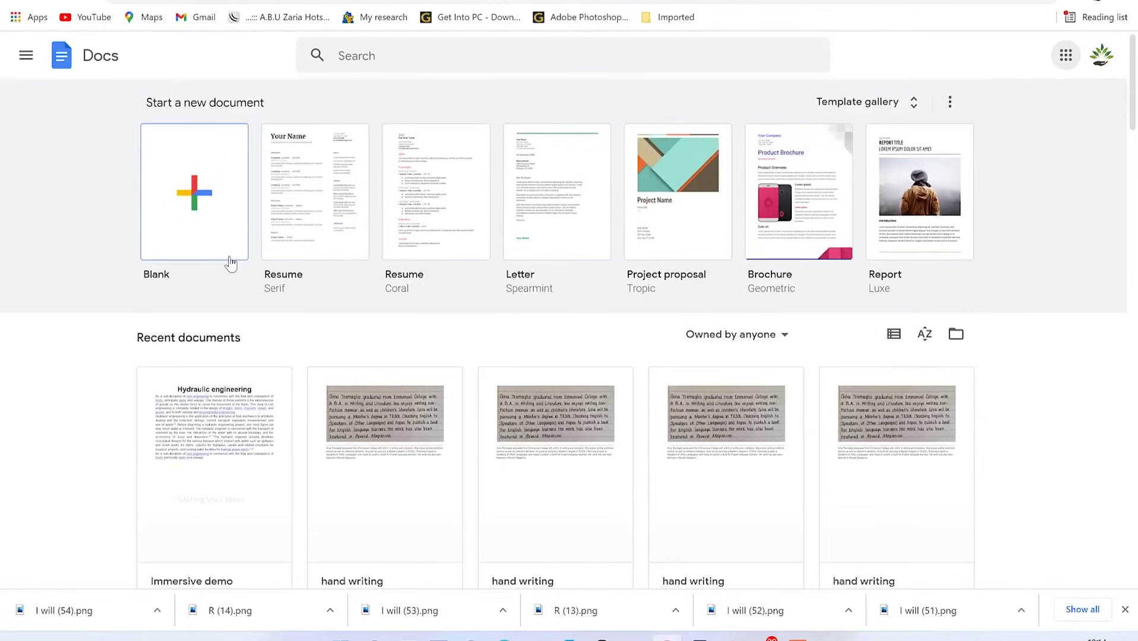
click(204, 196)
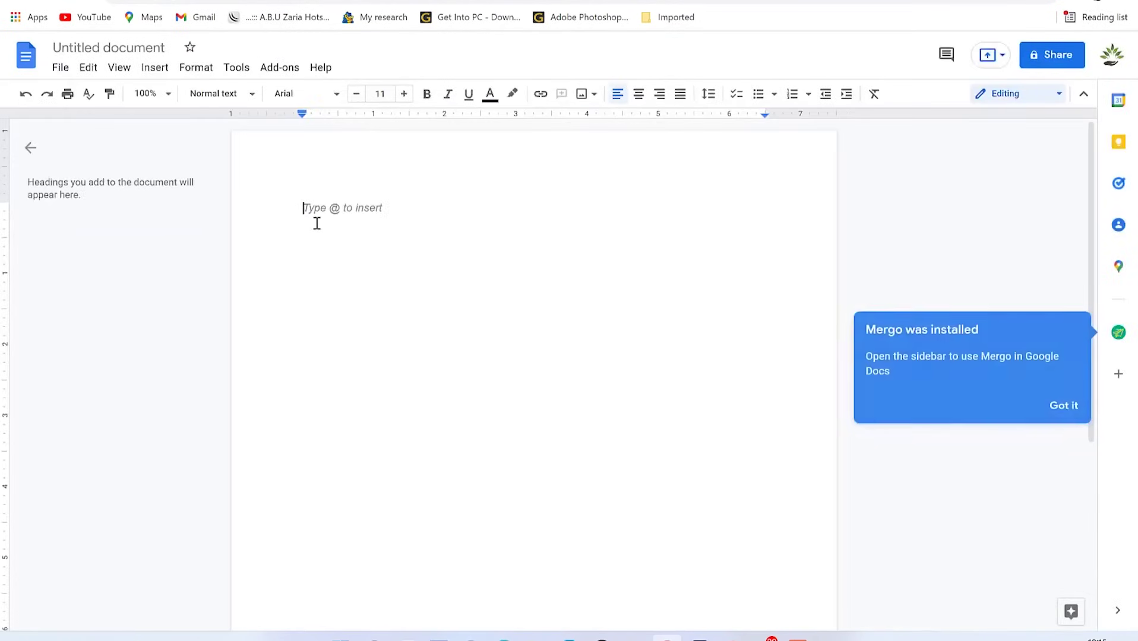
click(307, 206)
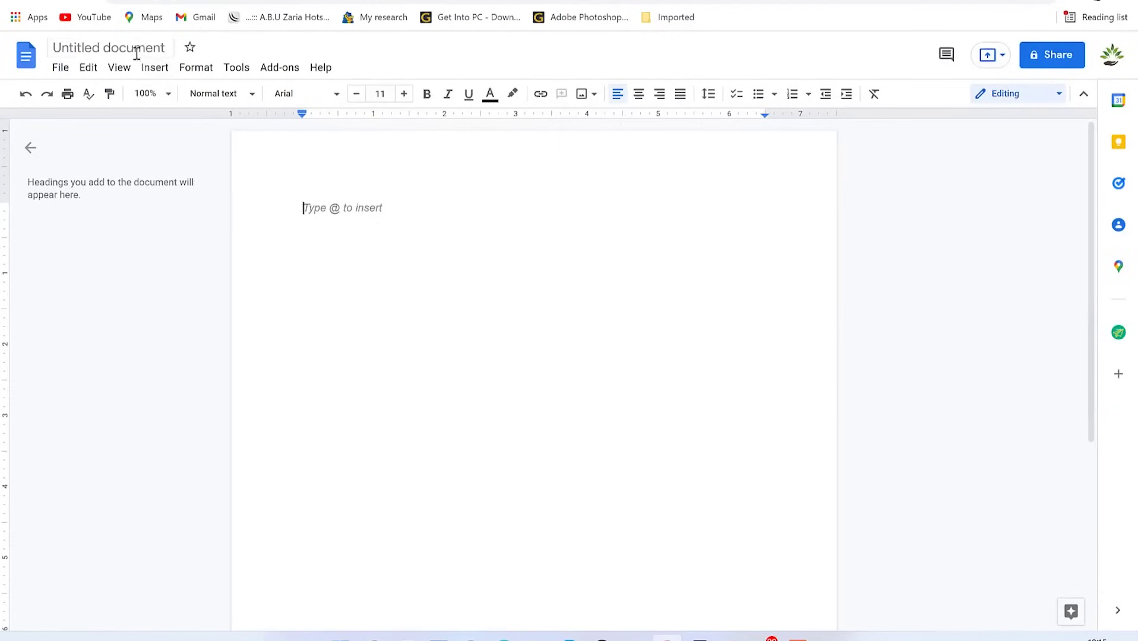
- Rename the untitled document to 'Public speaking' and star it
click(113, 47)
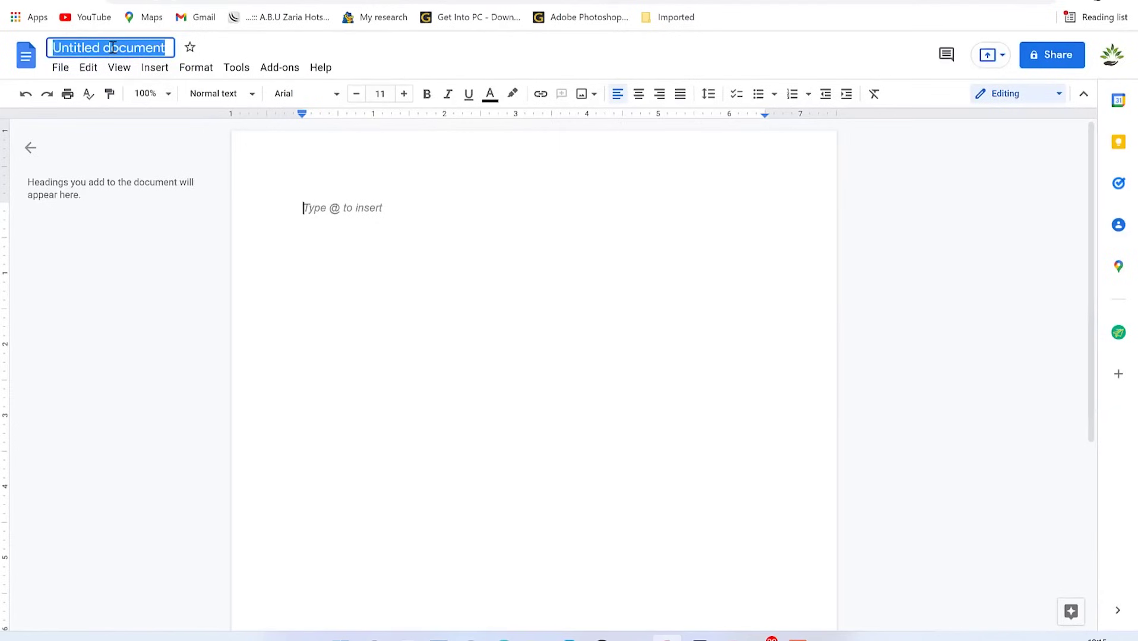
text(P)
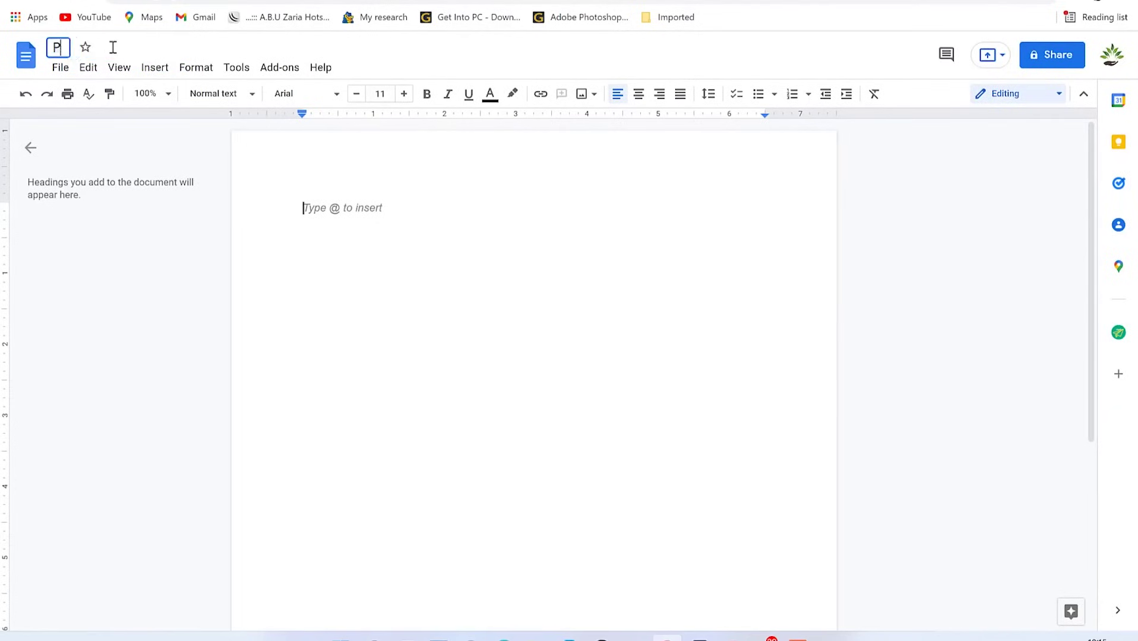
text(ublic speaking)
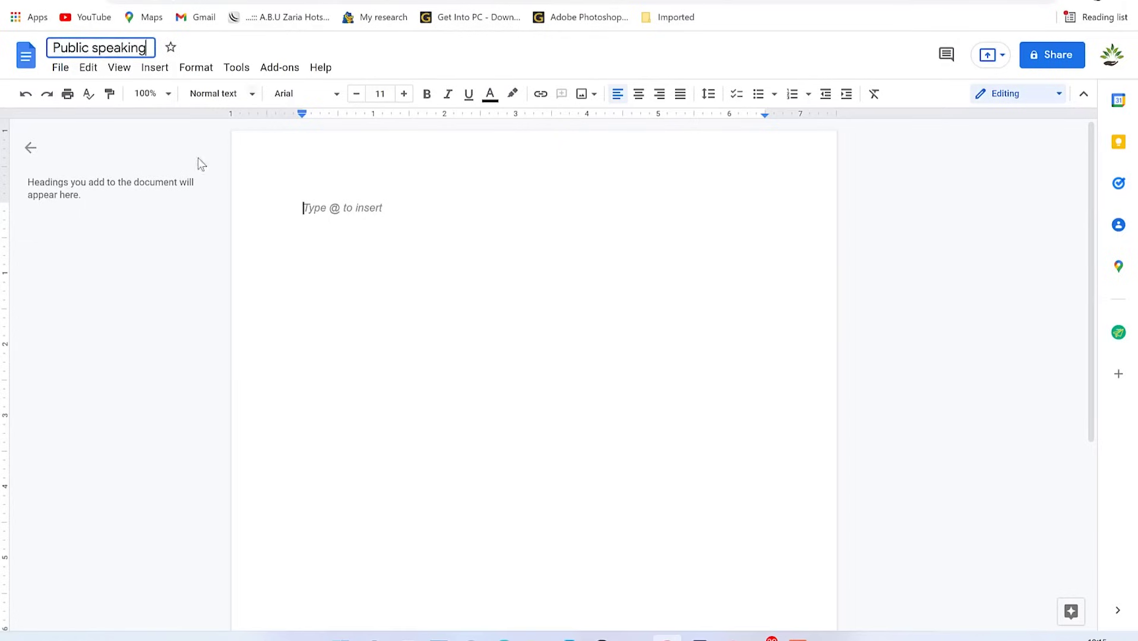
click(374, 281)
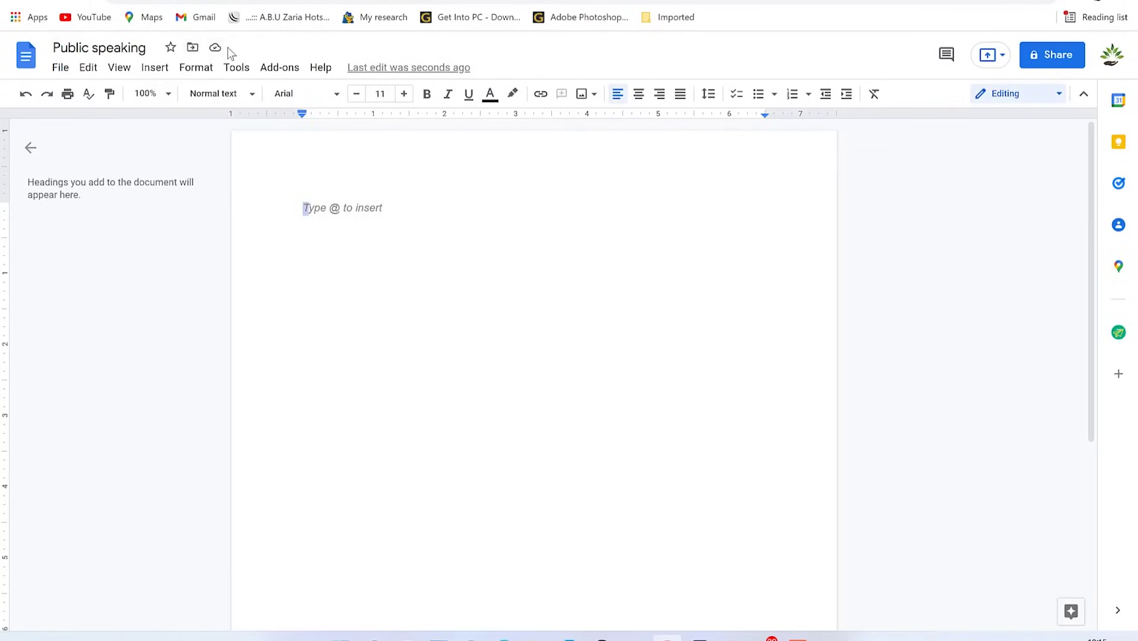
click(171, 49)
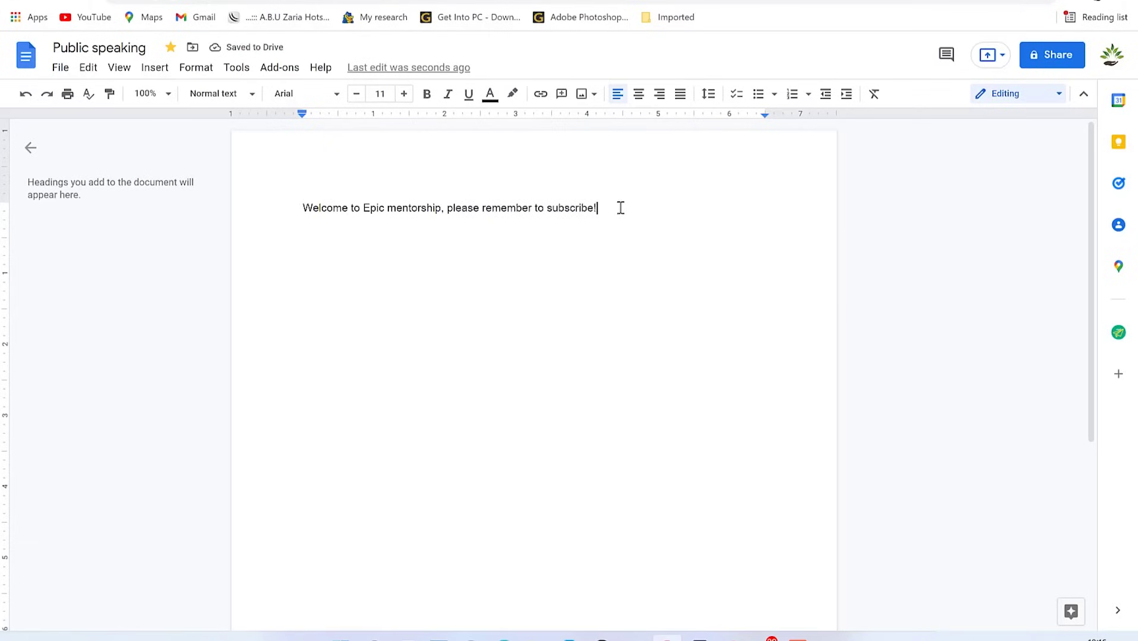
- Select the whole 'Welcome to Epic mentorship, please remember to subscribe!' sentence
triple_click(255, 205)
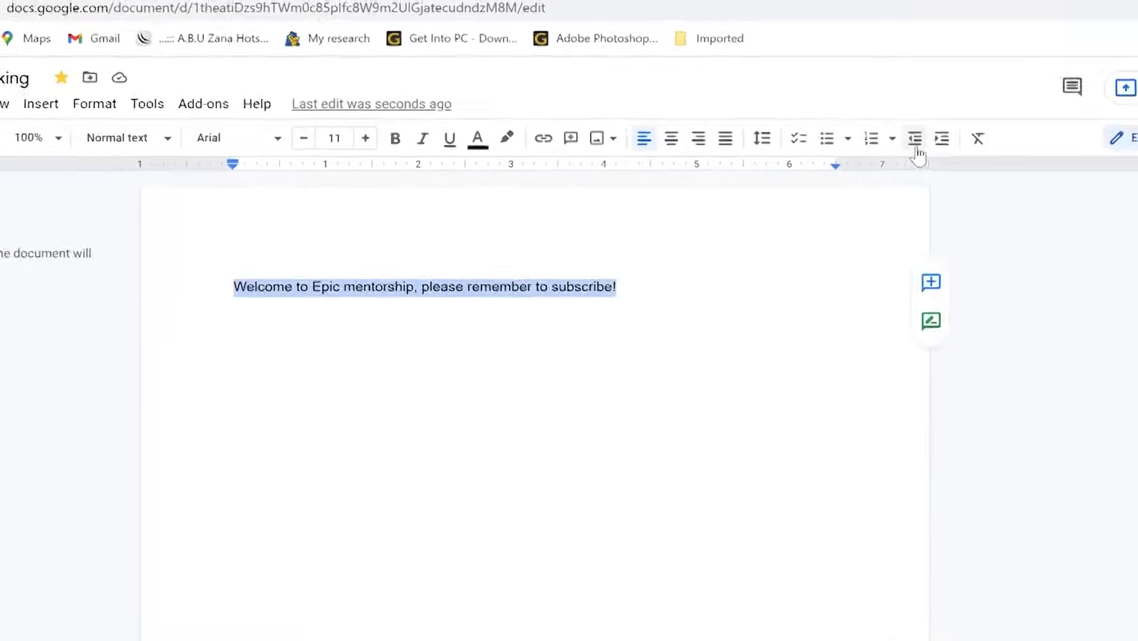
- Try center, left and right alignment on the sentence, settle on justified, then deselect
click(669, 140)
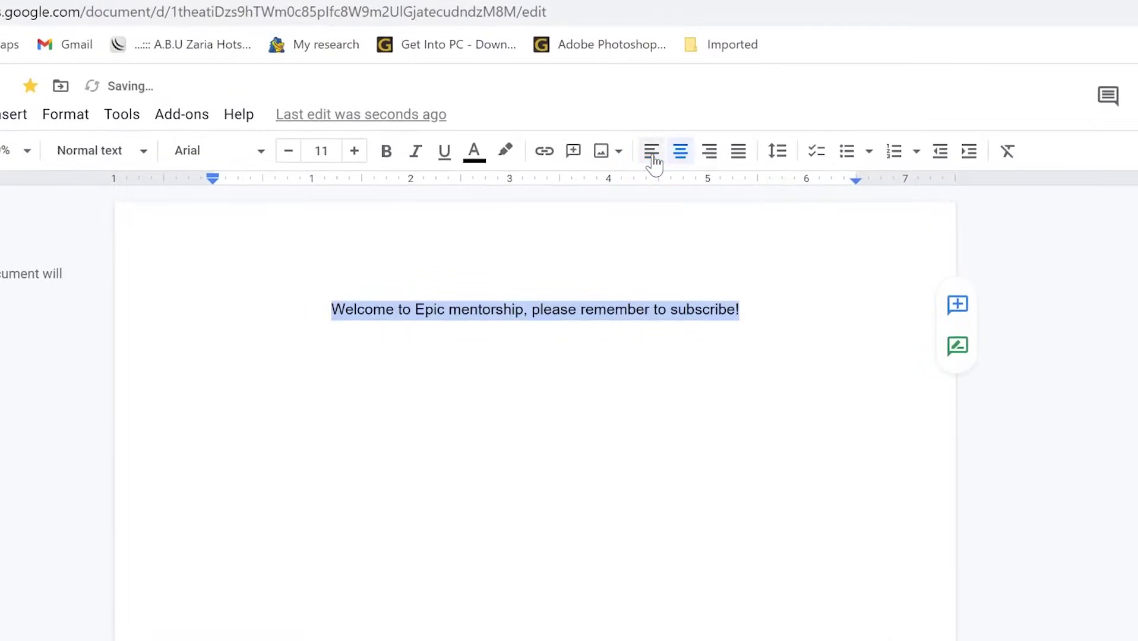
click(653, 157)
click(710, 157)
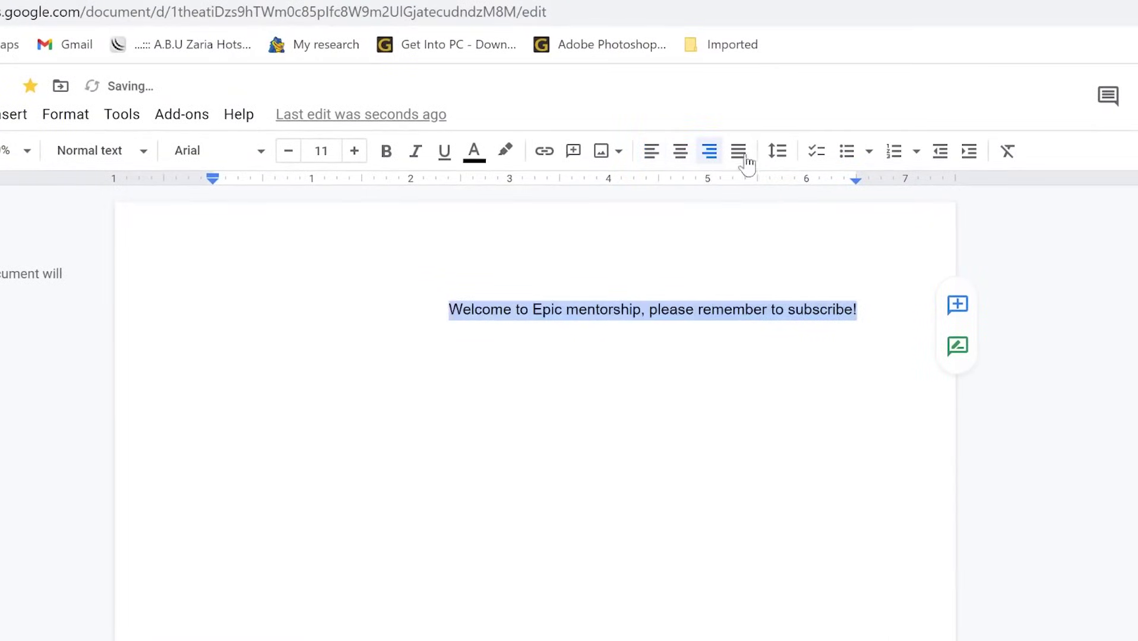
click(740, 155)
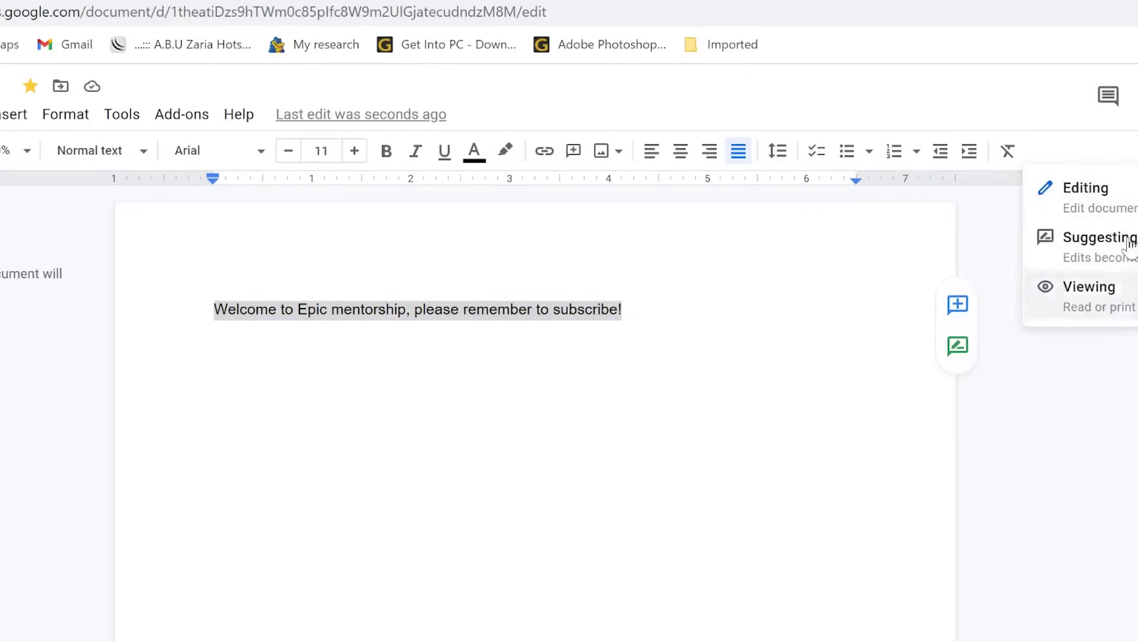
click(644, 411)
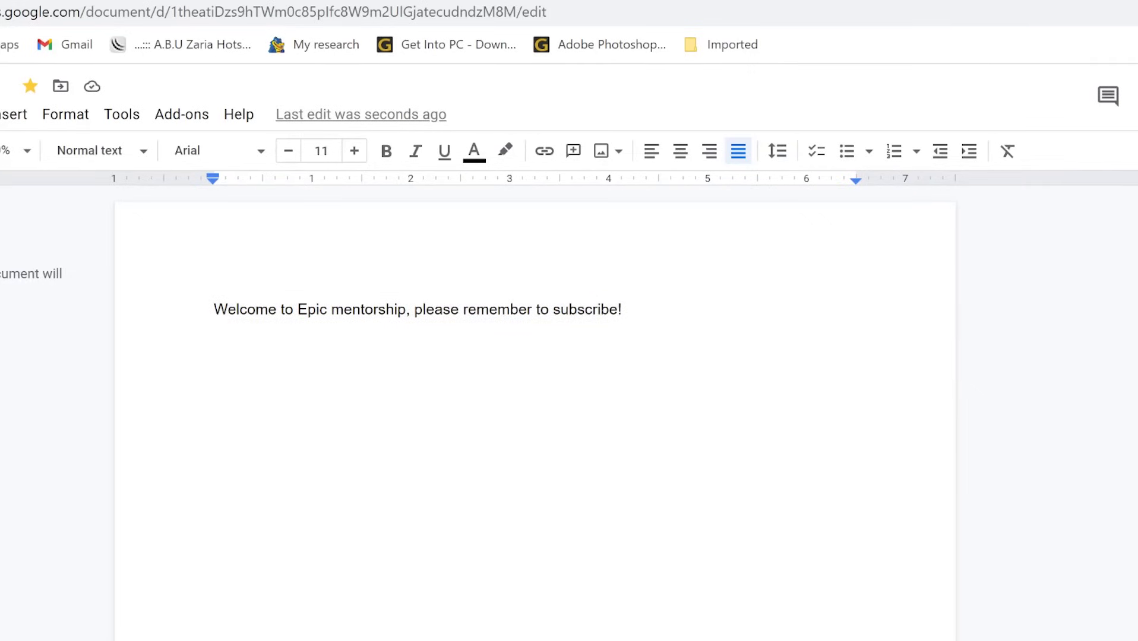
click(146, 154)
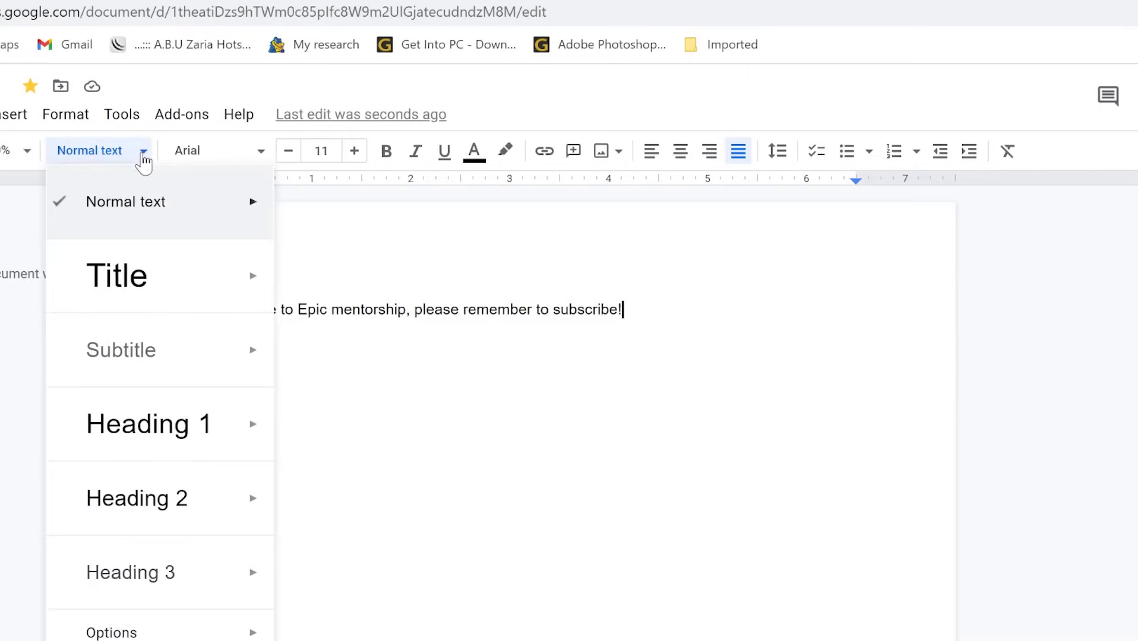
mouse_move(165, 562)
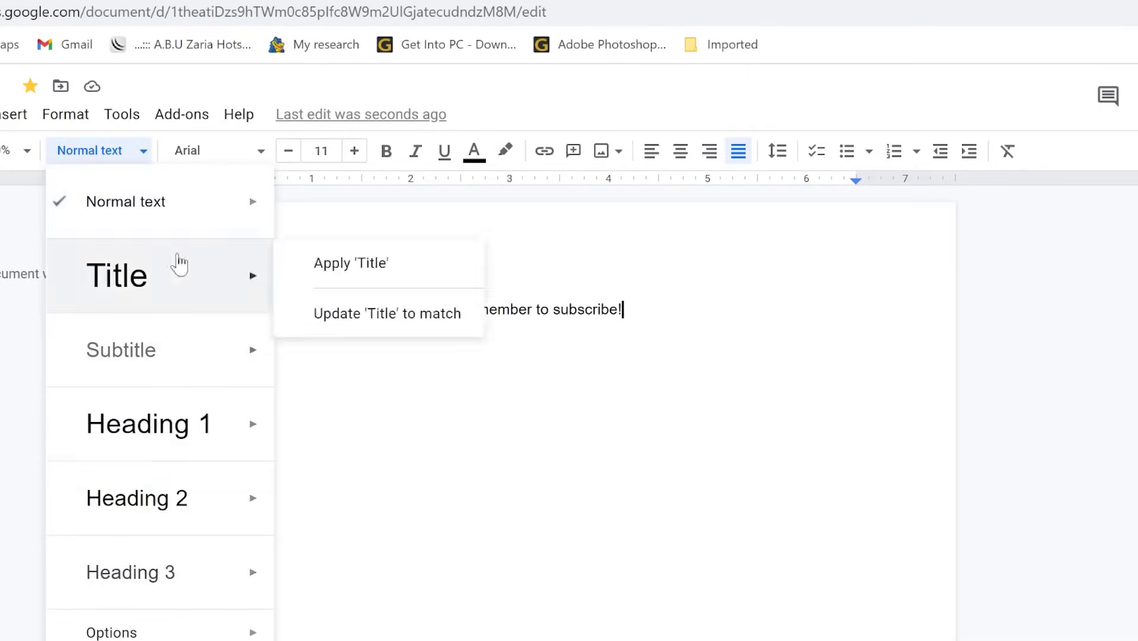
click(489, 495)
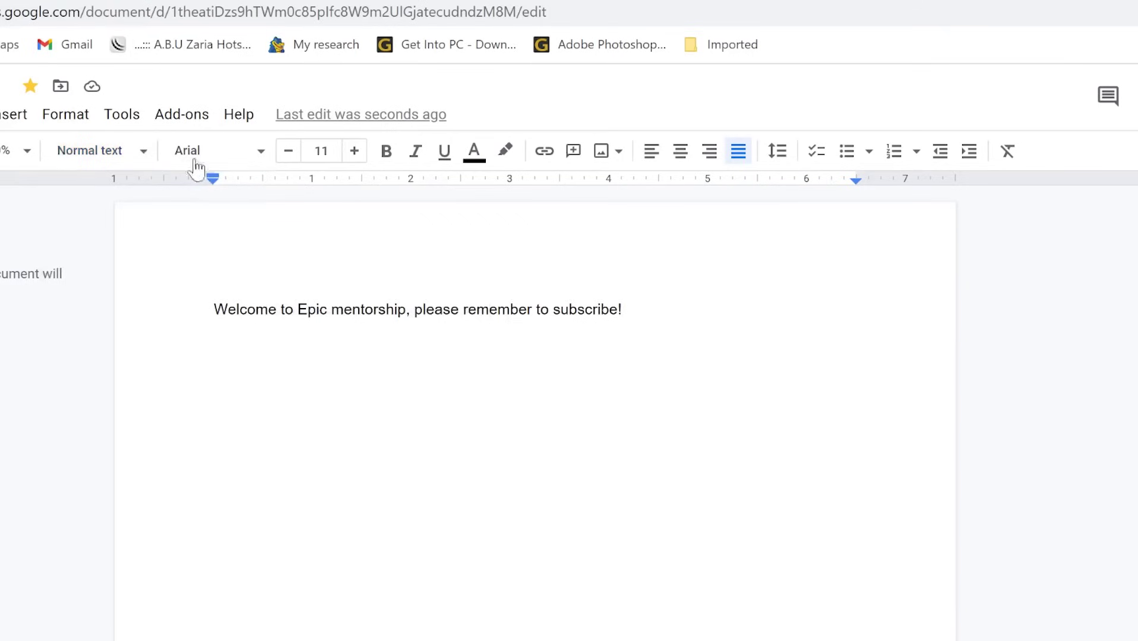
click(224, 153)
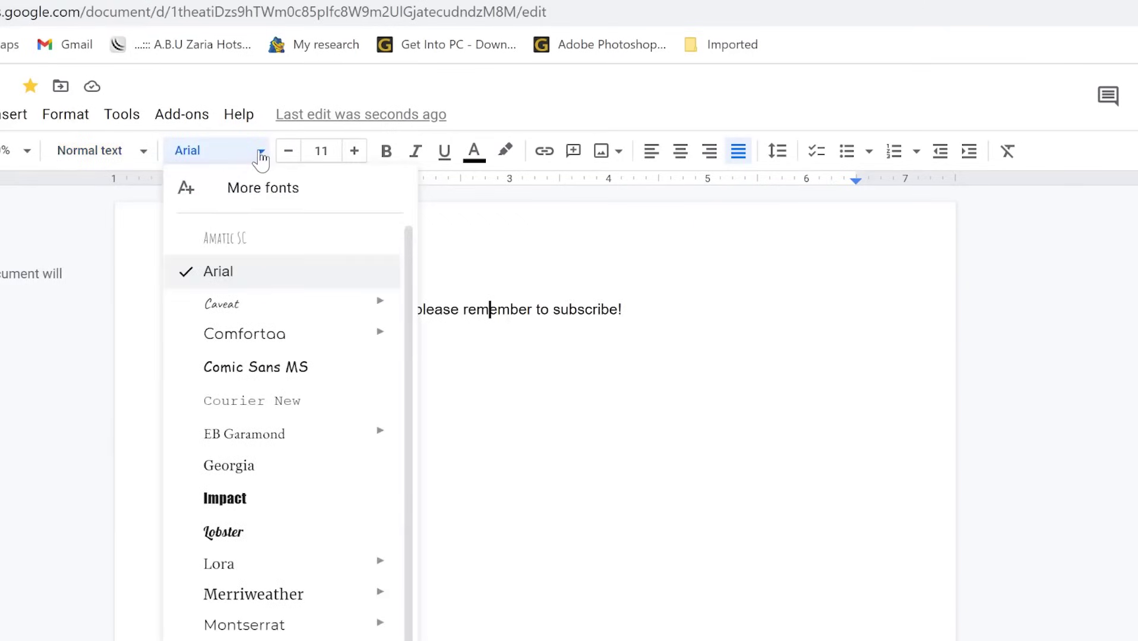
click(647, 547)
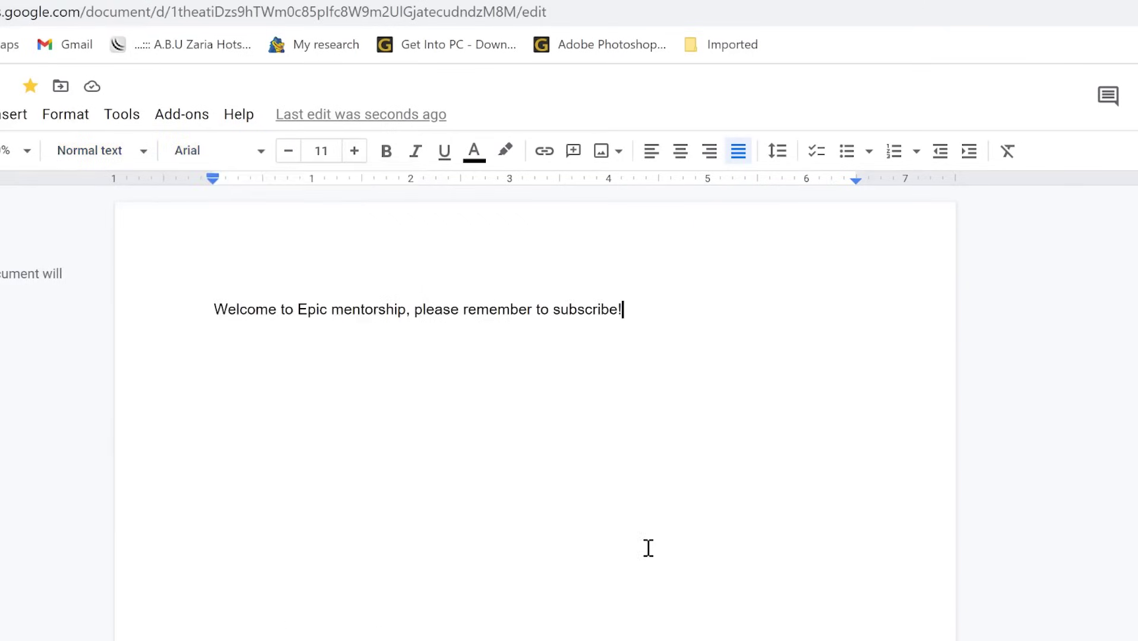
- Browse the File menu's New, Email and Download choices, then the View > Mode options
key(alt+f)
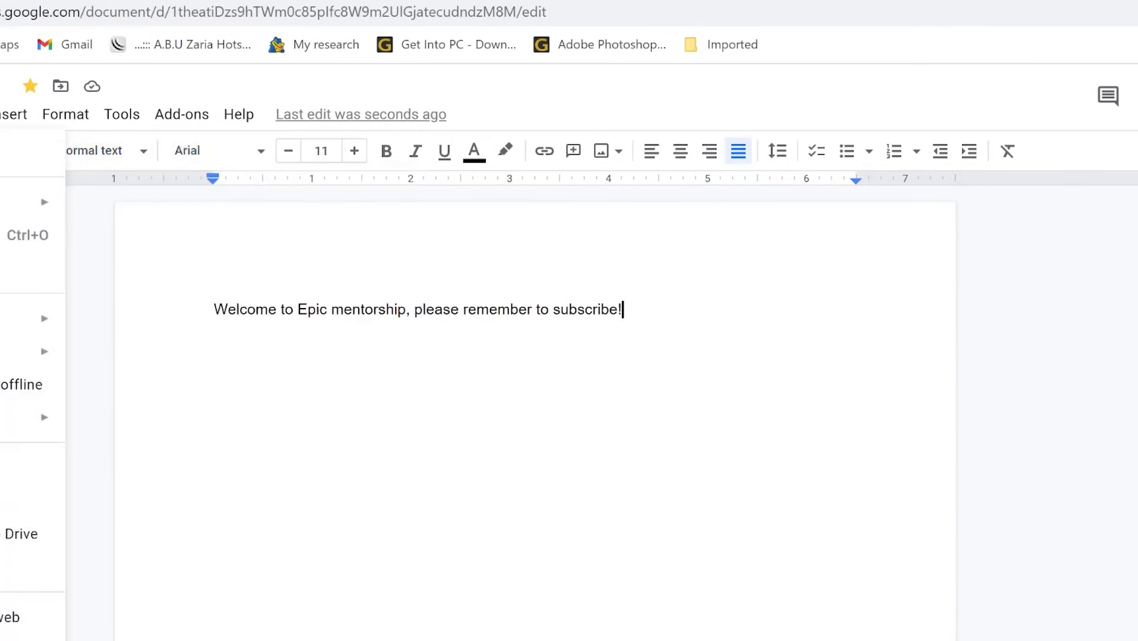
key(Down)
key(Right)
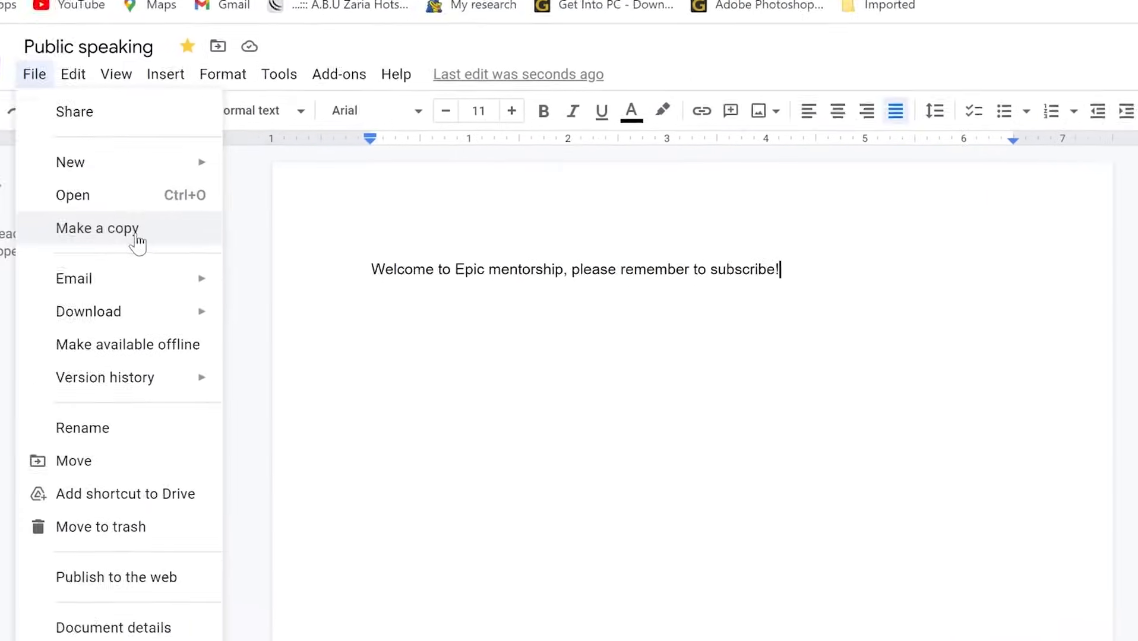
mouse_move(144, 292)
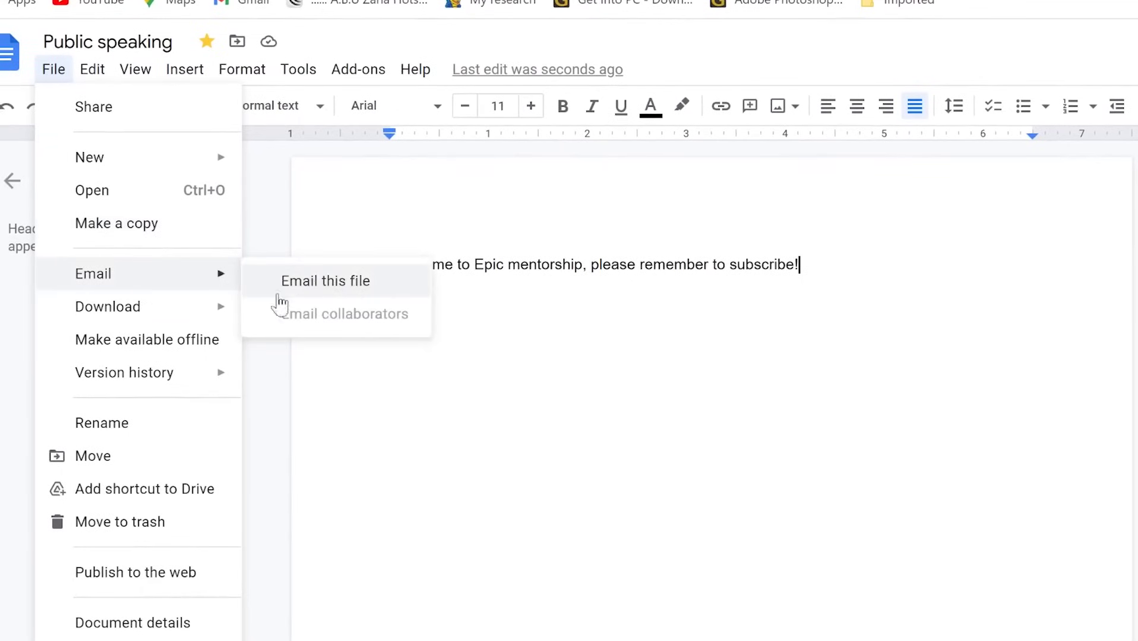
mouse_move(193, 315)
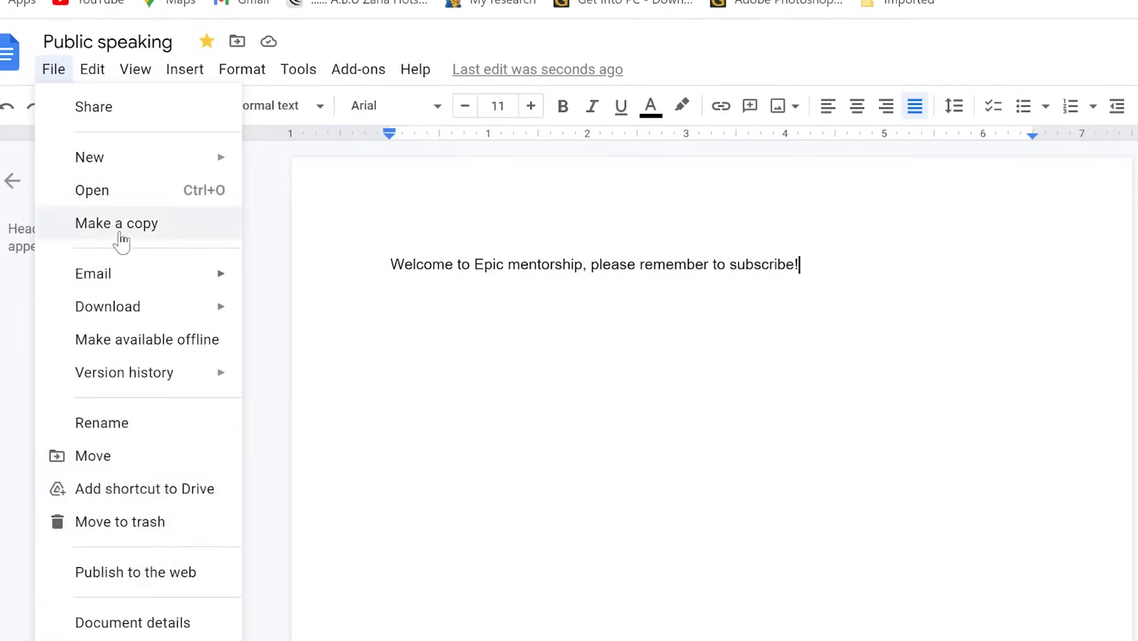
mouse_move(103, 74)
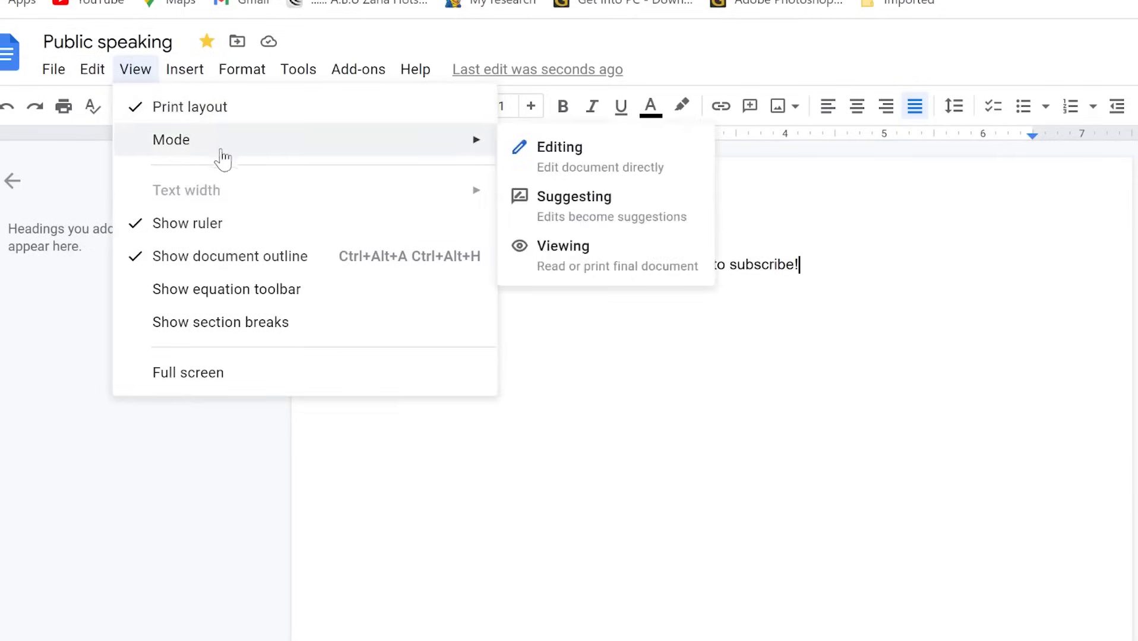
- Insert a 3 x 4 table below the welcome sentence from the Insert > Table grid
mouse_move(404, 156)
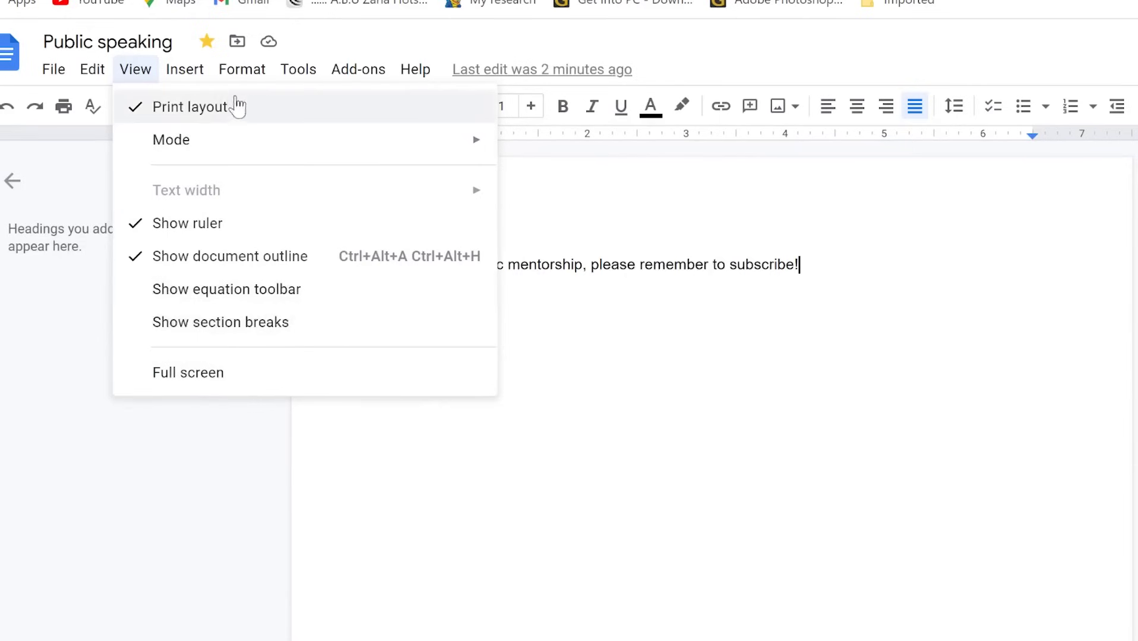
mouse_move(189, 71)
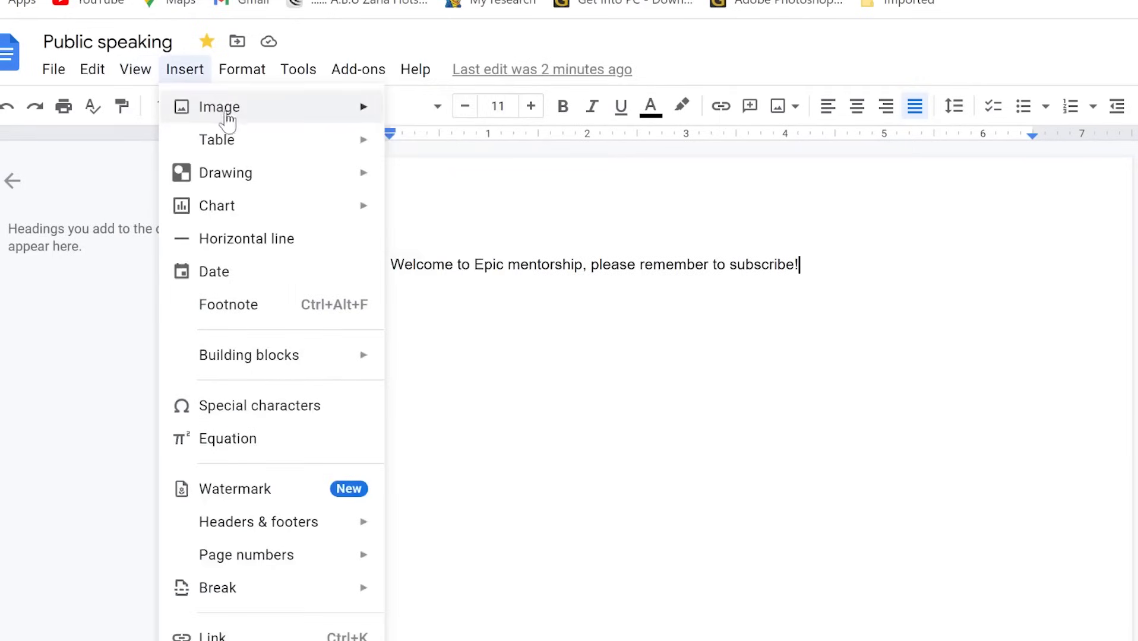
mouse_move(223, 116)
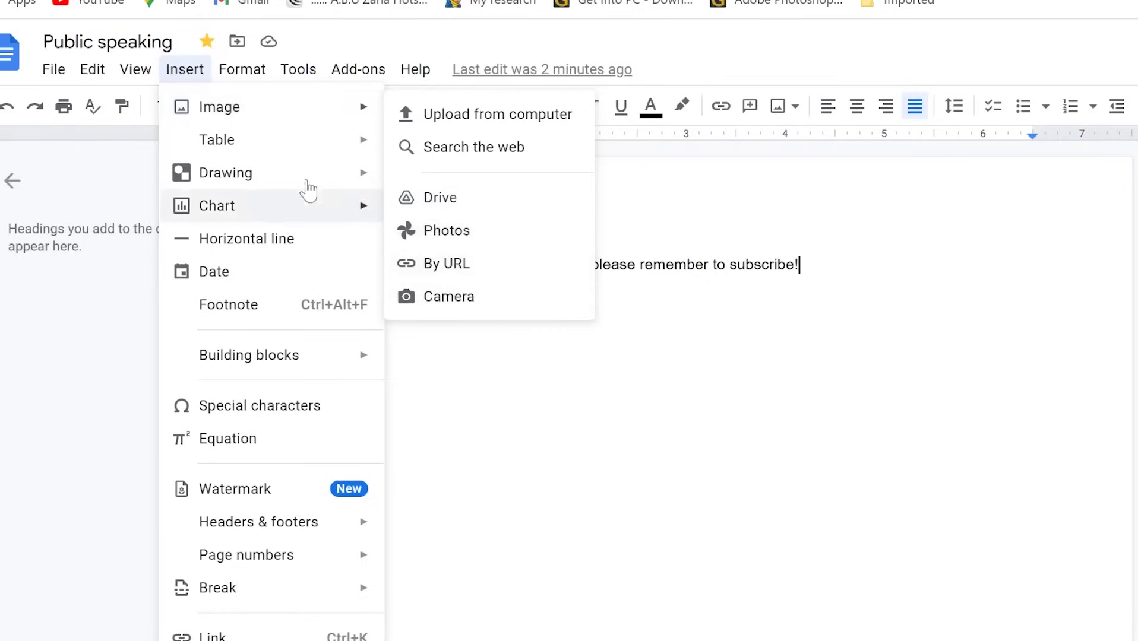
mouse_move(245, 149)
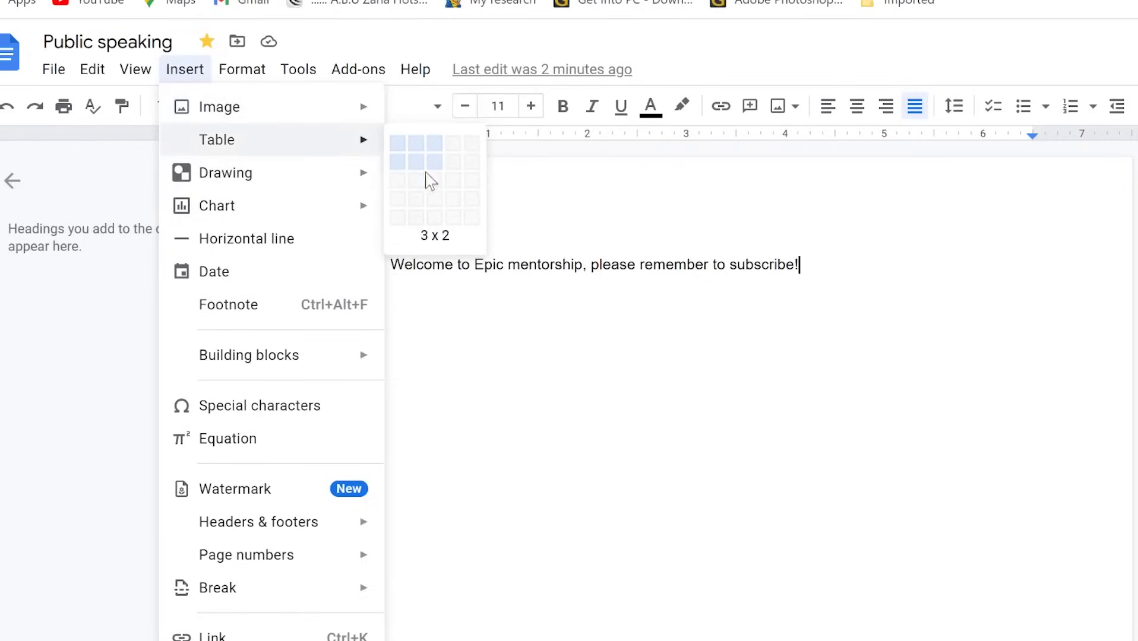
click(443, 200)
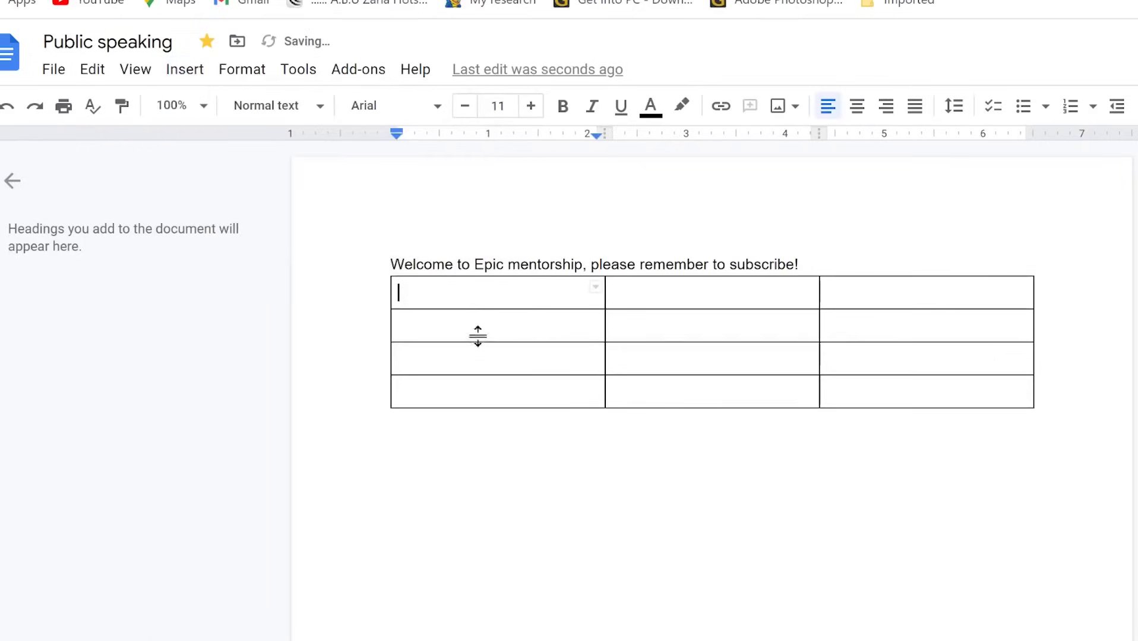
- Reopen the Insert menu and browse its Drawing, Chart and Headers & footers options
click(182, 70)
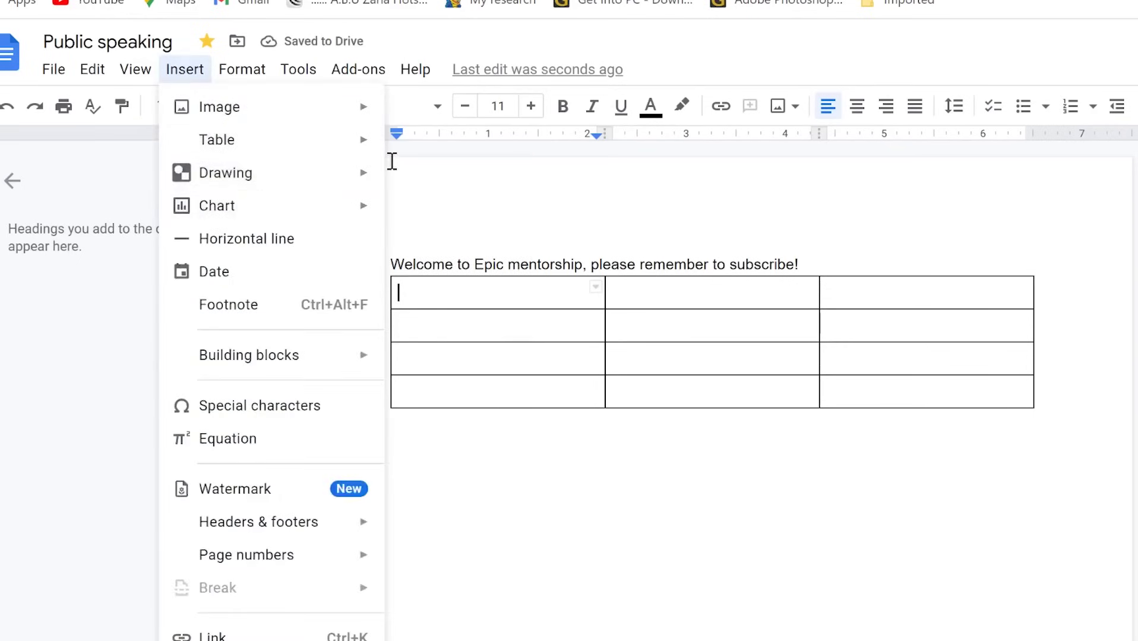
mouse_move(382, 177)
mouse_move(246, 218)
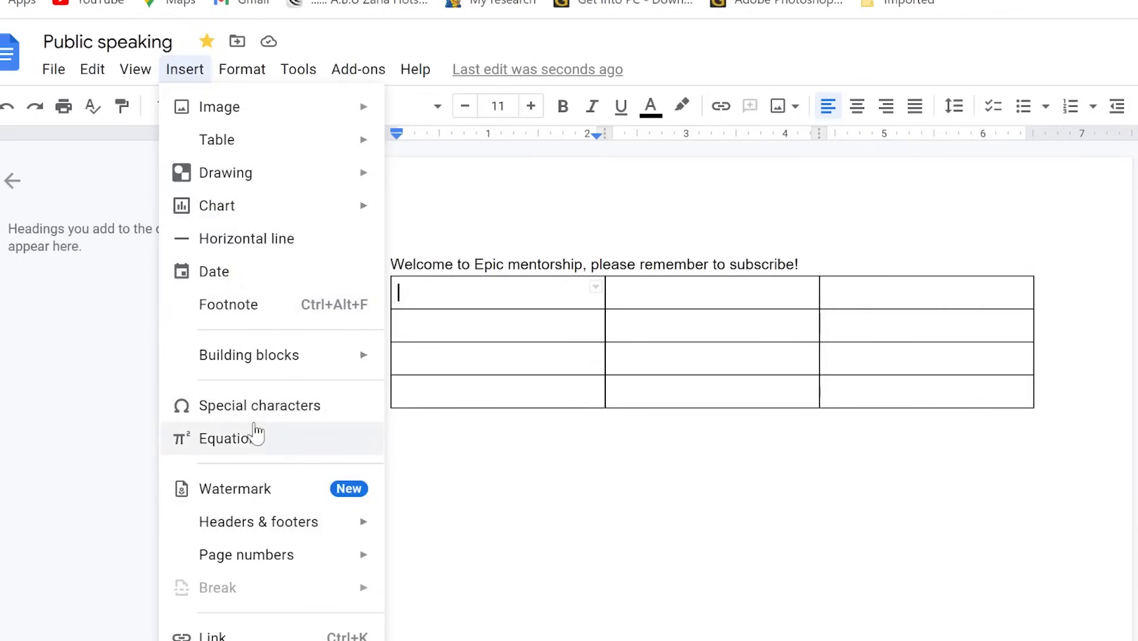
mouse_move(296, 538)
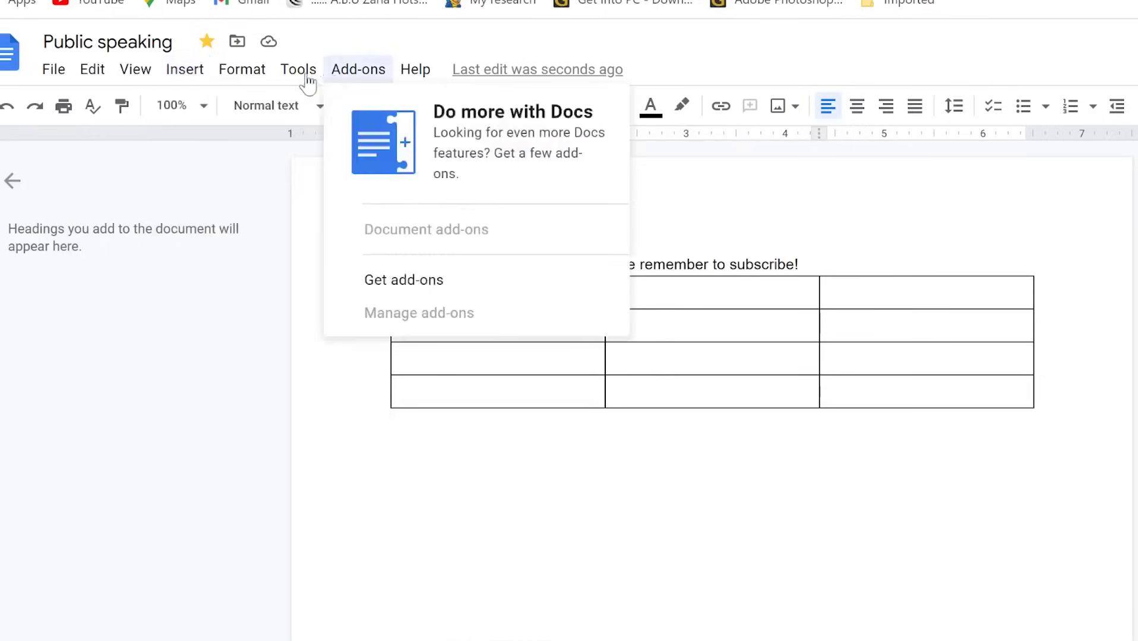
- Show the Tools menu's spelling, word count, dictionary, translation and Voice typing options
mouse_move(270, 76)
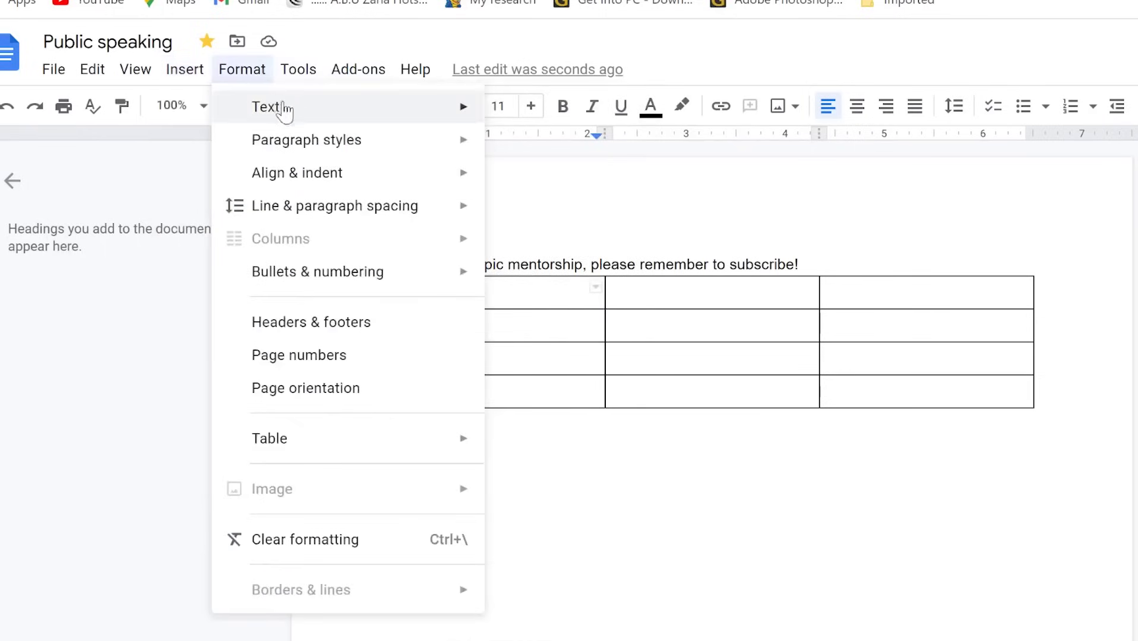
mouse_move(290, 118)
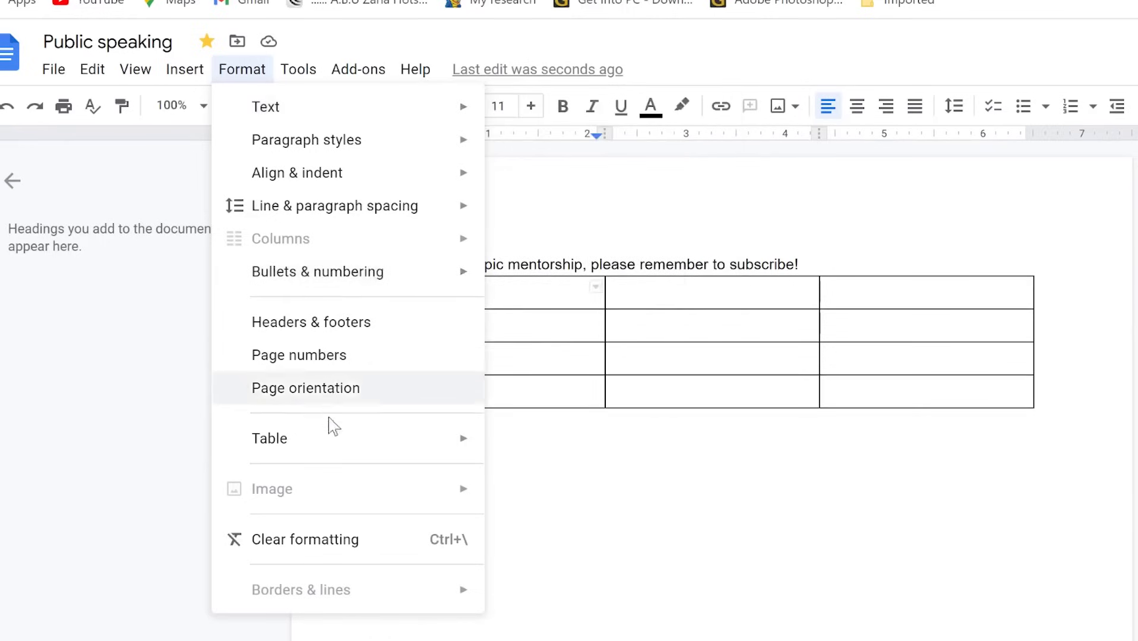
mouse_move(333, 446)
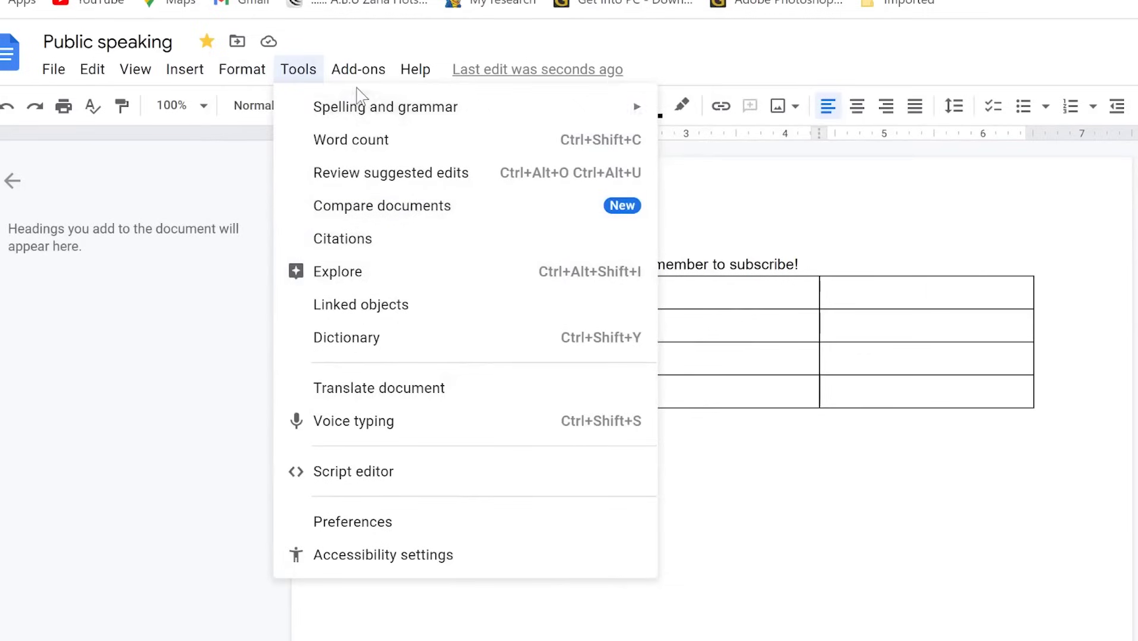
- Dictate 'Hello and welcome to epic mentorship please remember to subscribe to our channel' below the table
click(394, 423)
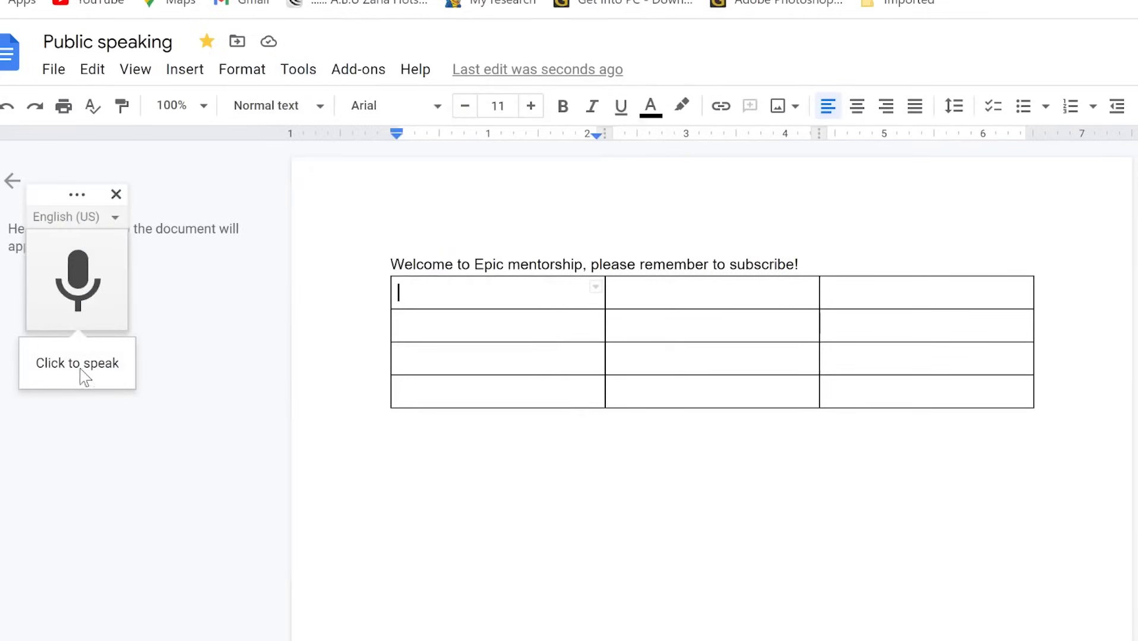
click(489, 454)
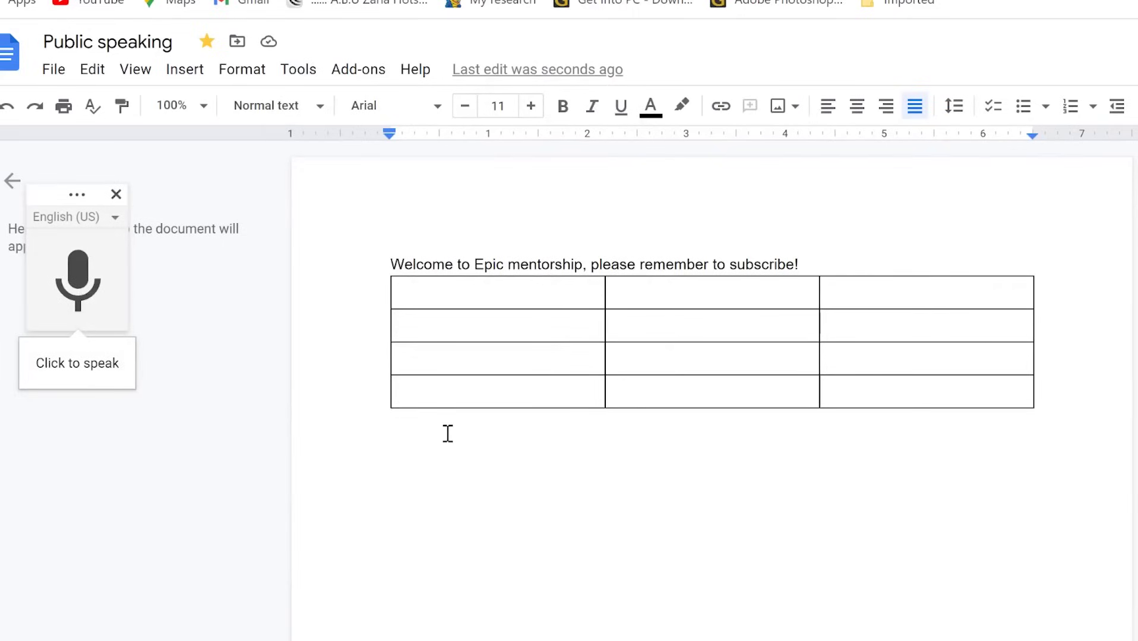
click(76, 296)
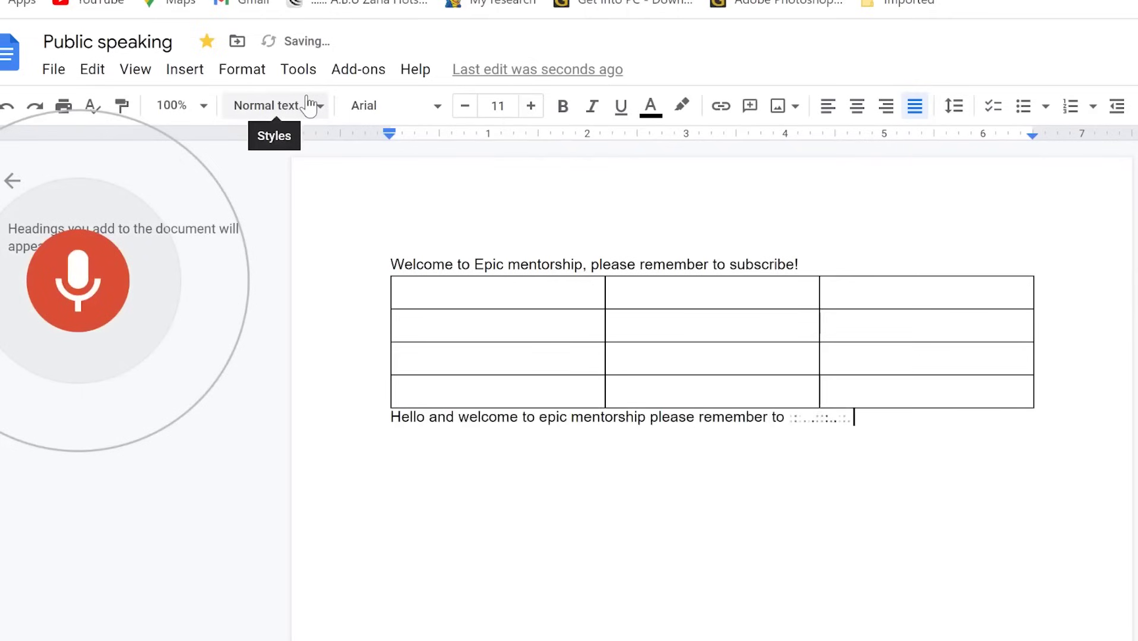
click(109, 315)
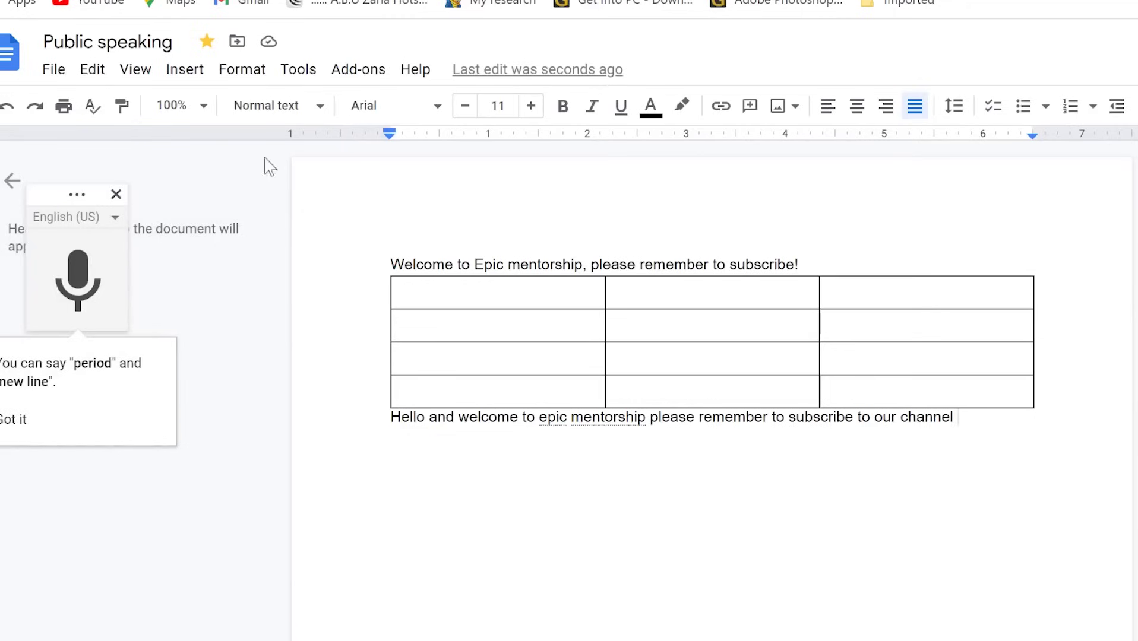
click(185, 70)
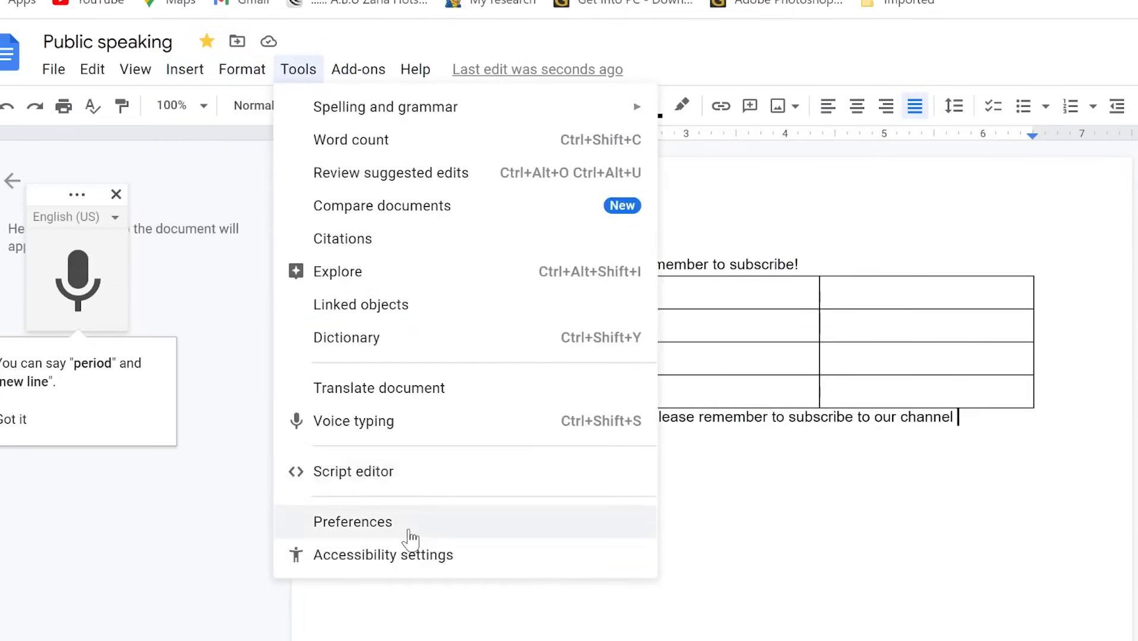
- Browse the Add-ons and Help menus, then dismiss them with Escape
mouse_move(366, 83)
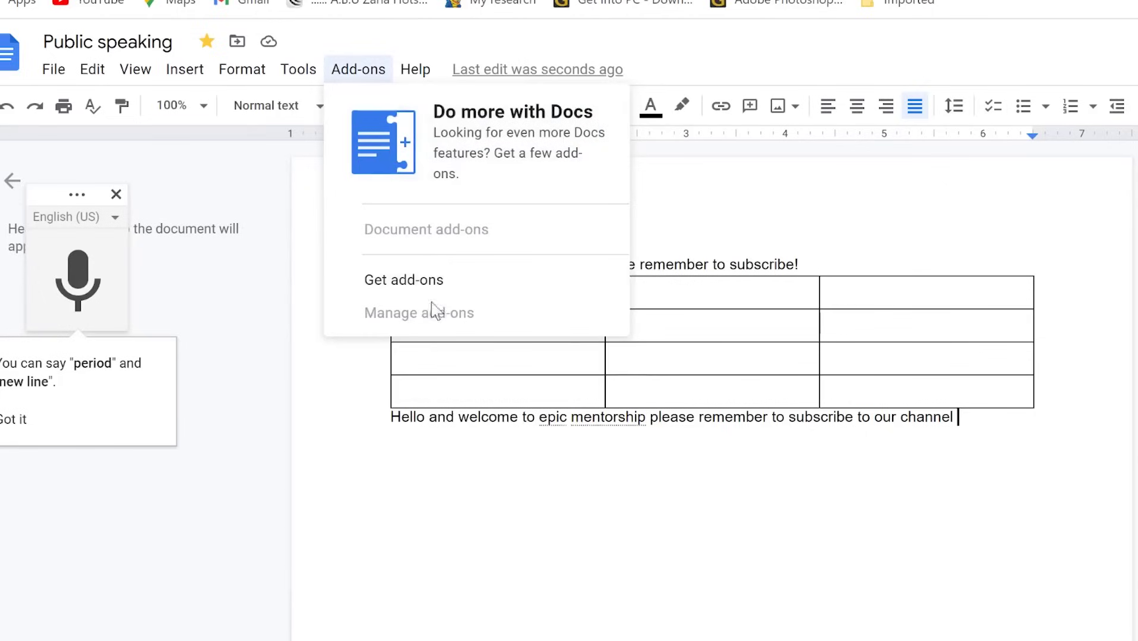
mouse_move(423, 70)
key(Escape)
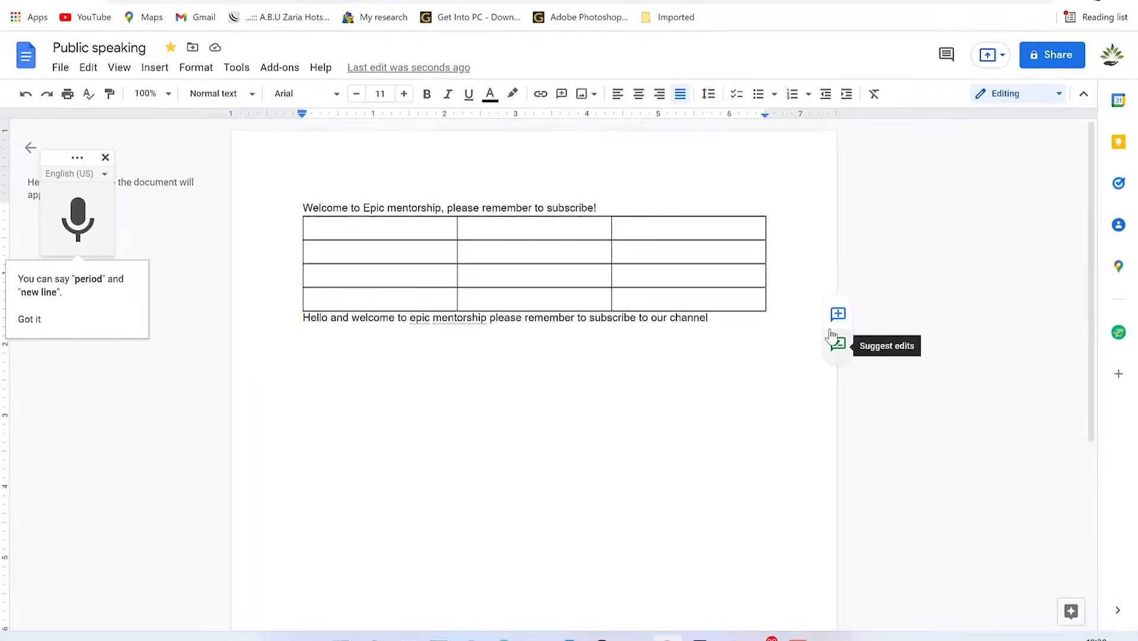
click(1119, 102)
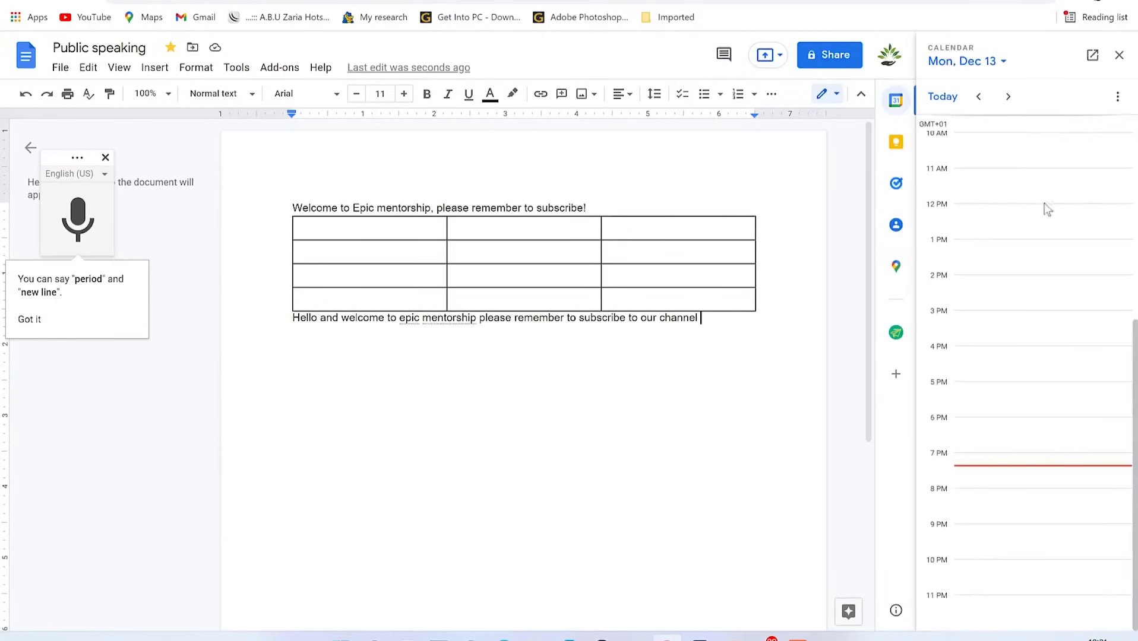
scroll(1034, 308, up, 1)
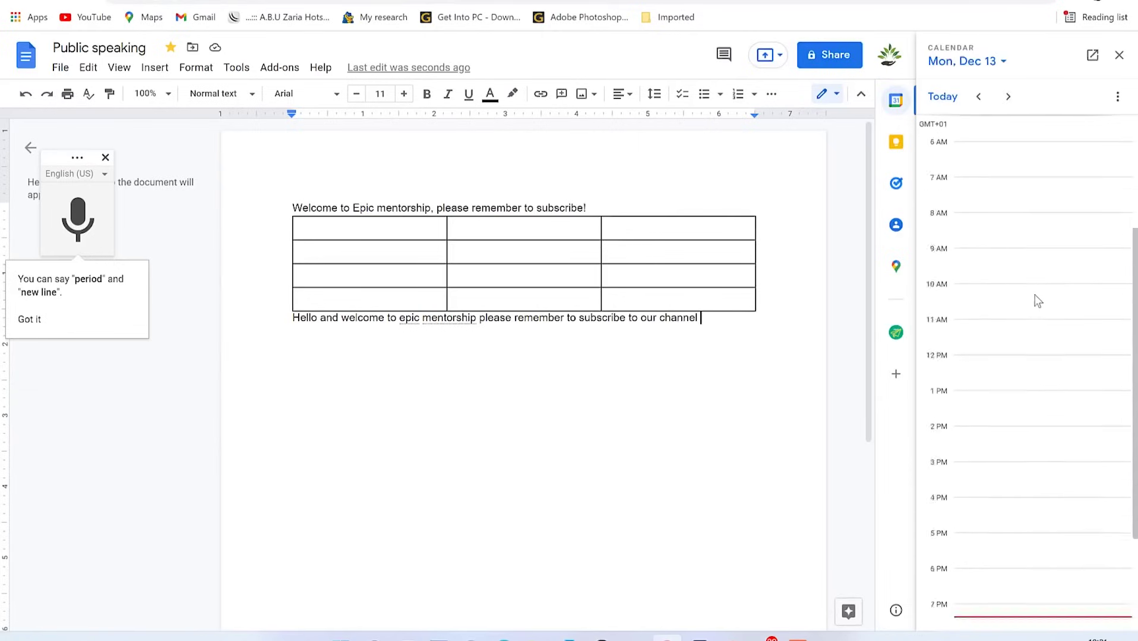
click(954, 98)
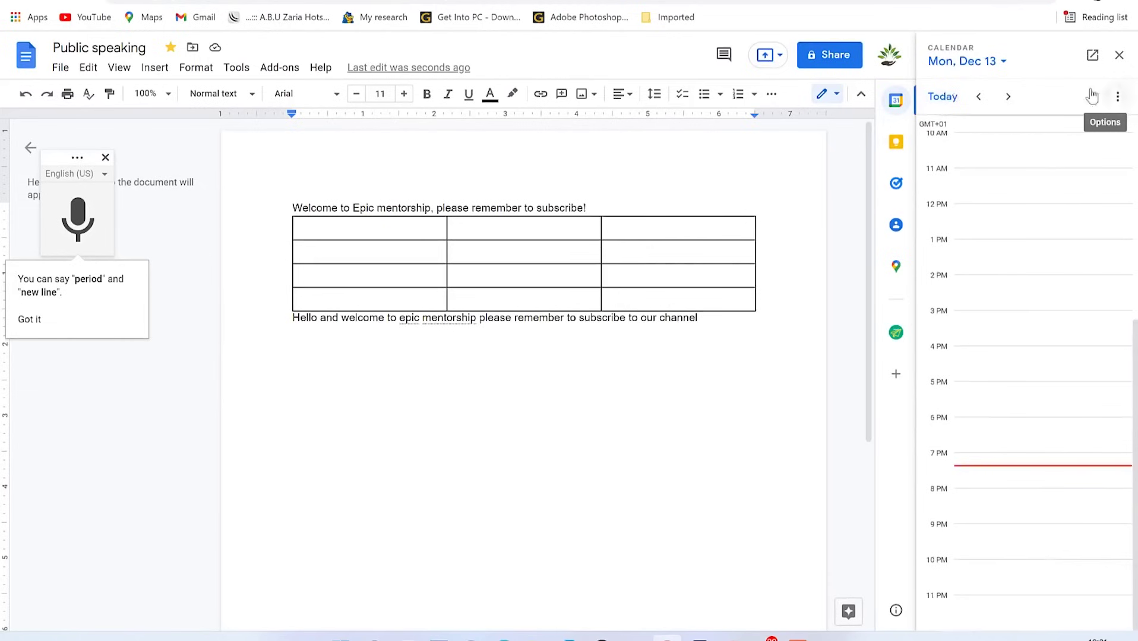
click(1004, 61)
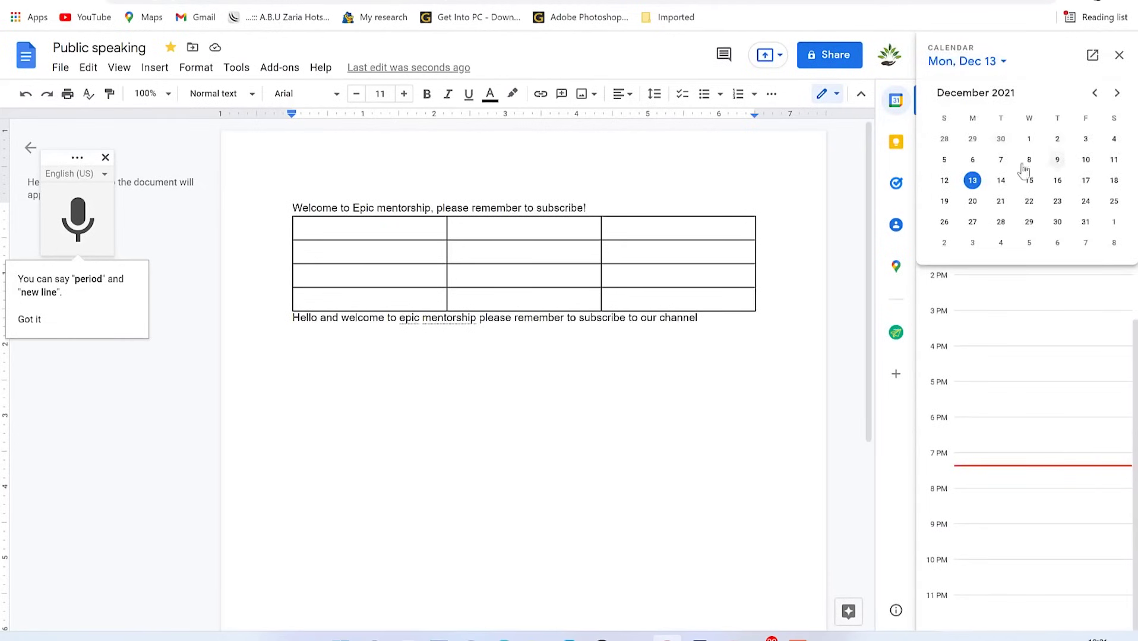
click(945, 184)
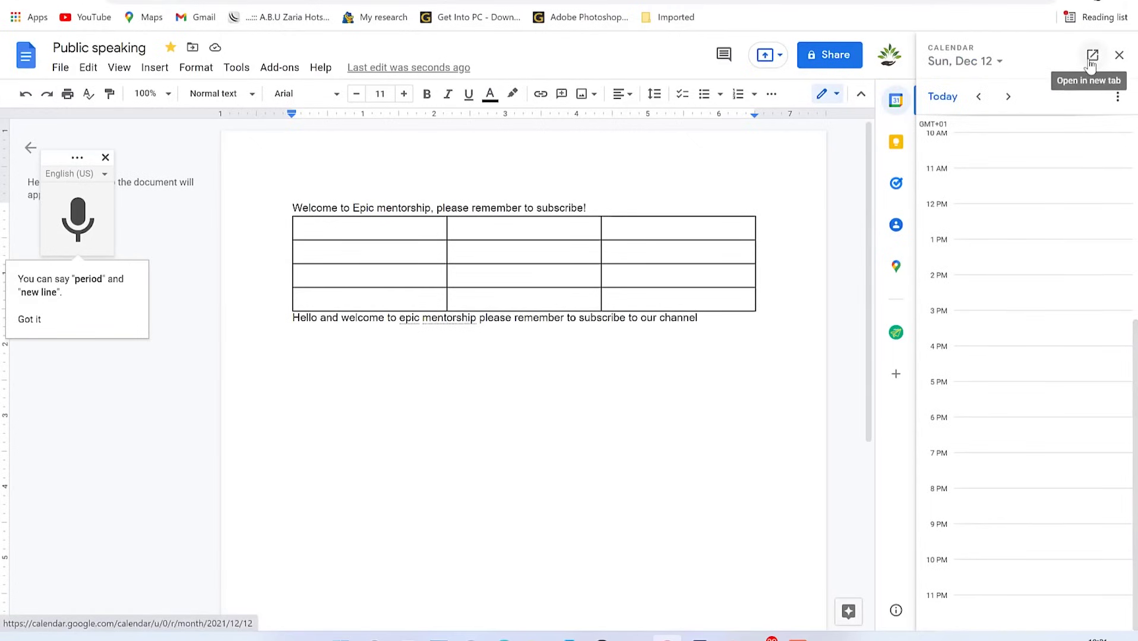
click(1000, 62)
click(998, 59)
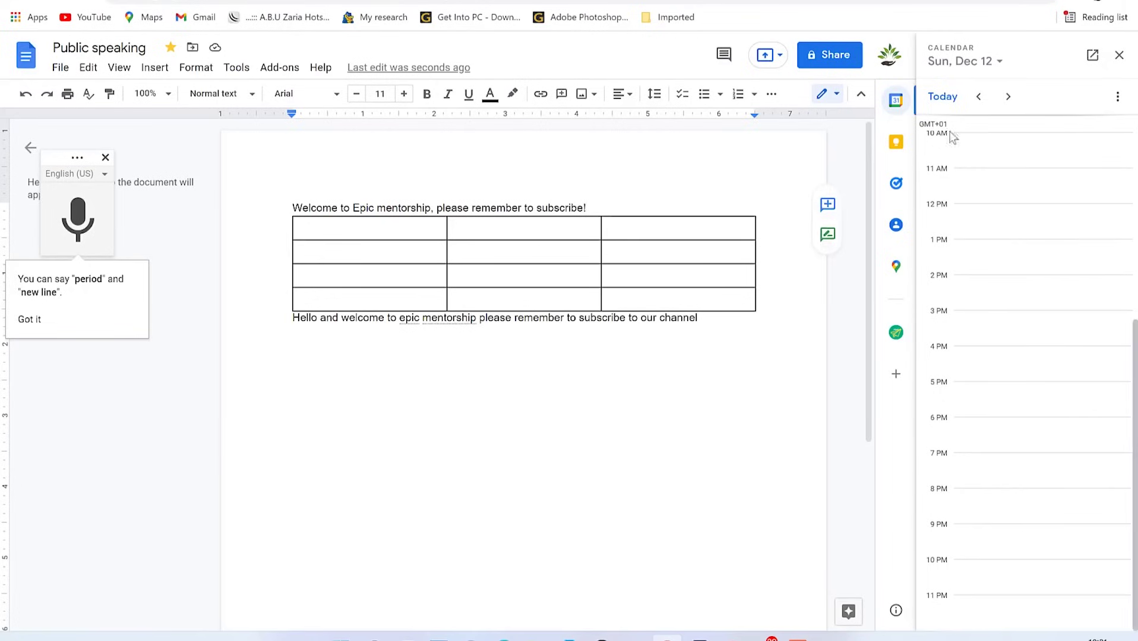
click(1119, 55)
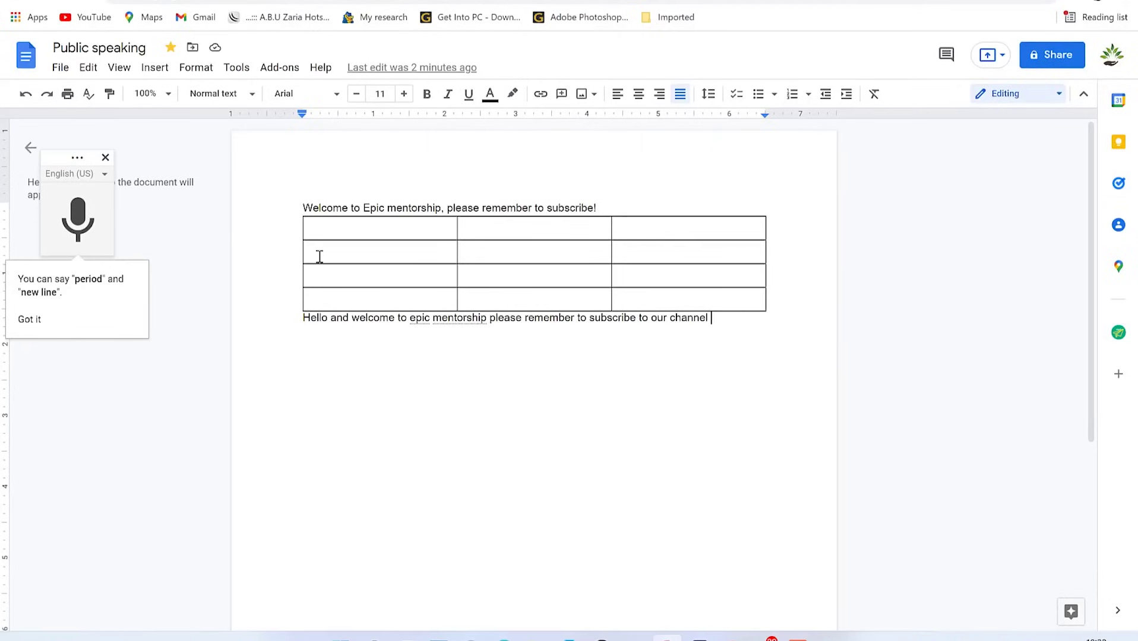
- Close the voice typing widget and create a new blank spreadsheet via File > New
click(105, 158)
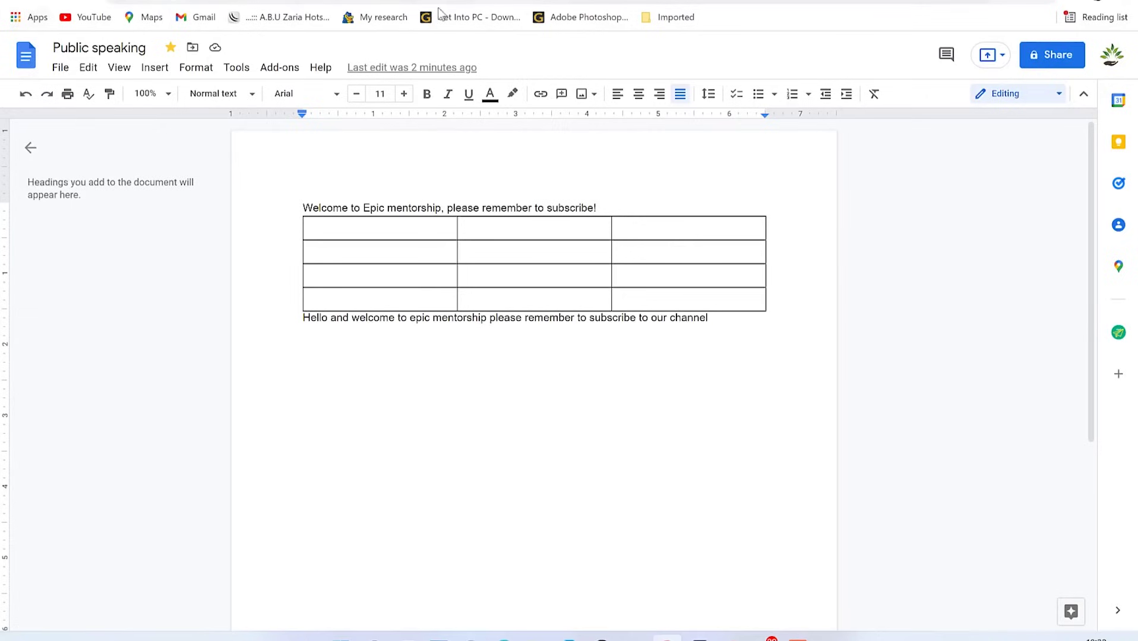
click(60, 68)
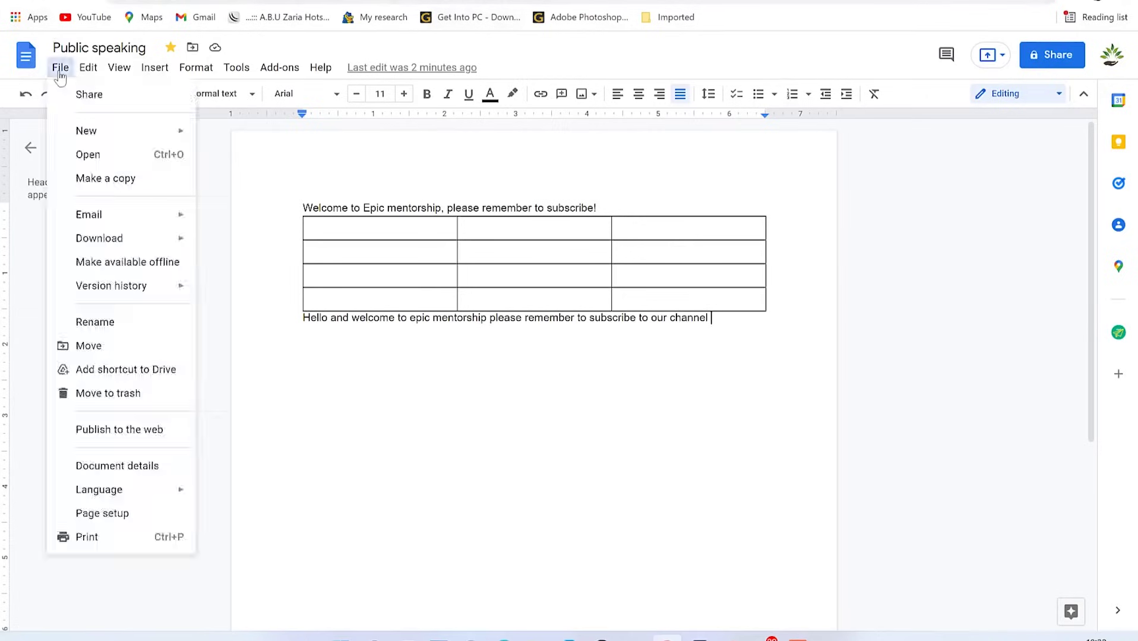
mouse_move(90, 133)
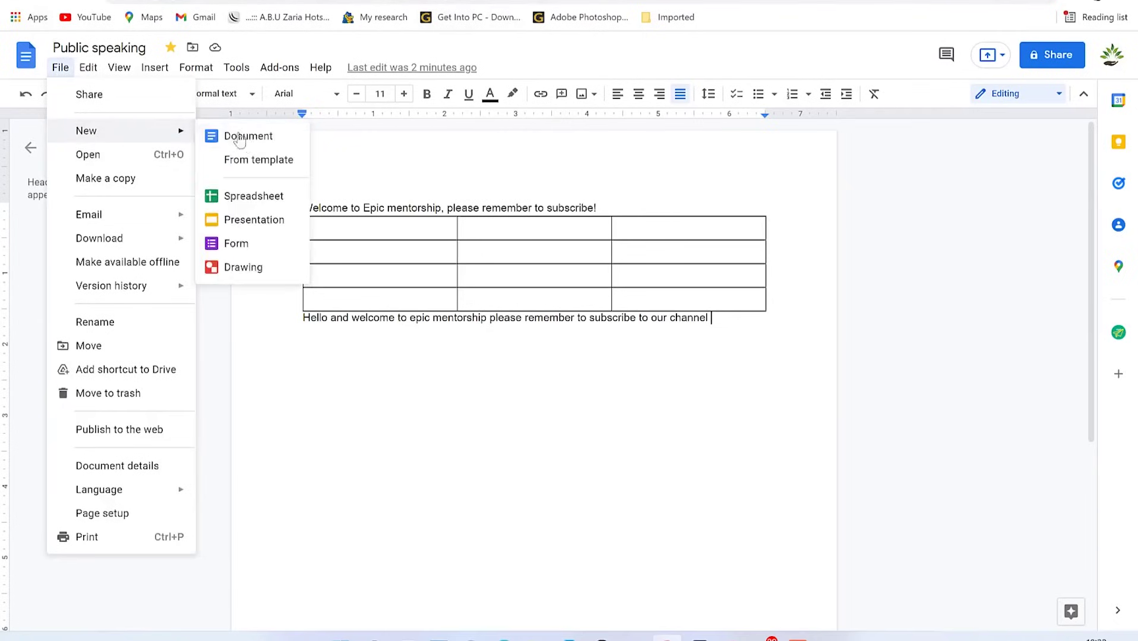
click(250, 200)
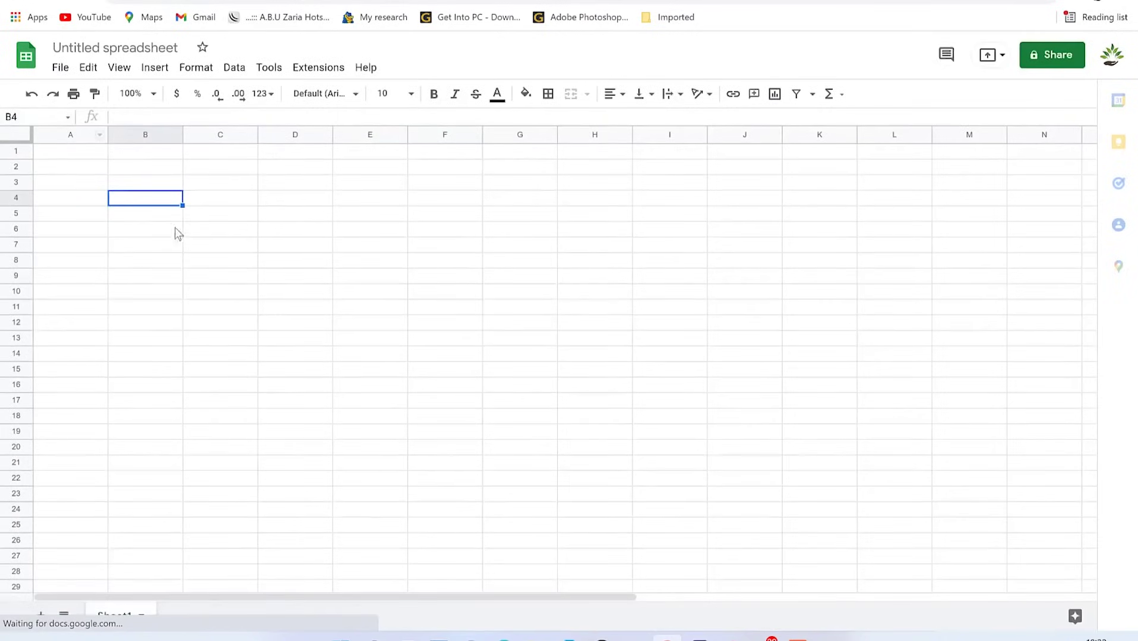
- Select cell E5 and browse the spreadsheet's Edit menu
click(381, 215)
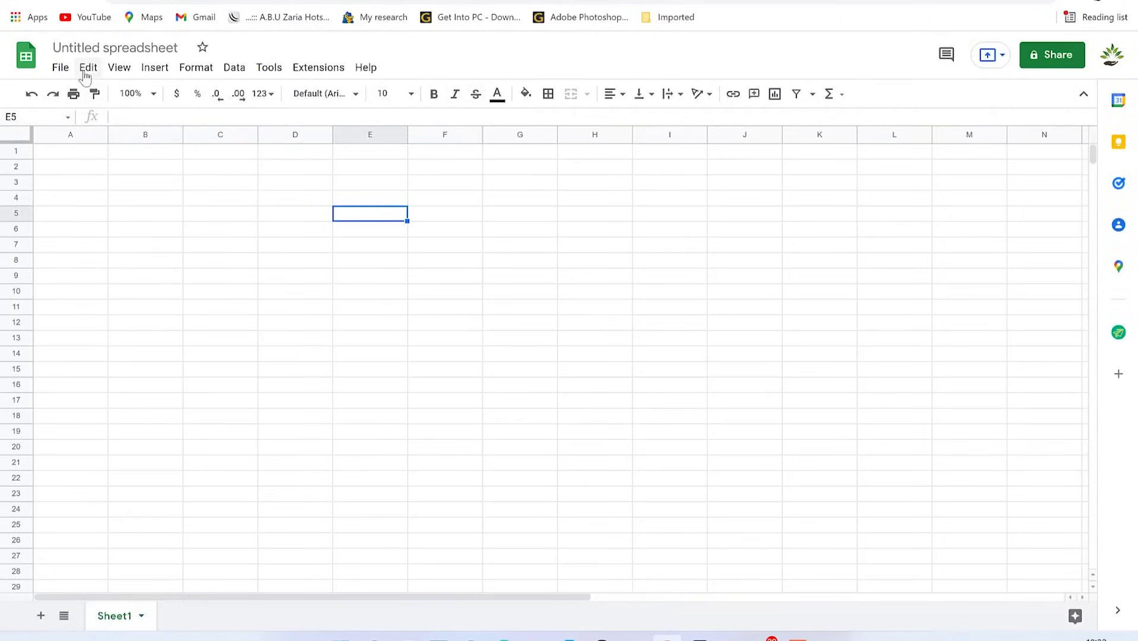
click(60, 68)
mouse_move(94, 71)
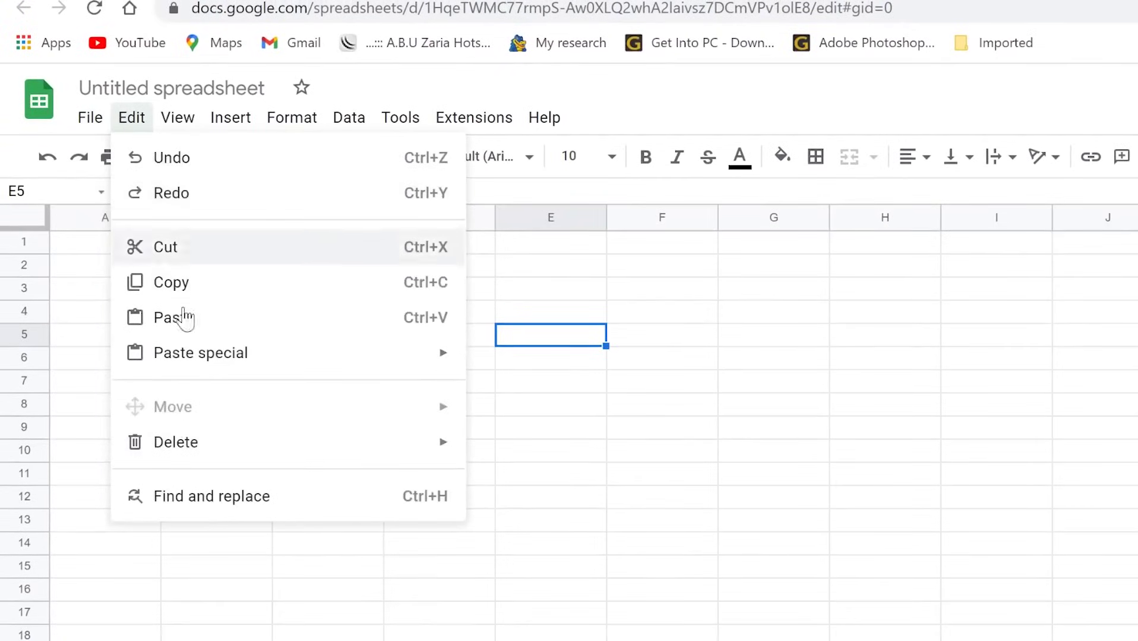
- Explore the Edit, View and Insert submenus, ending on the Format menu
mouse_move(187, 114)
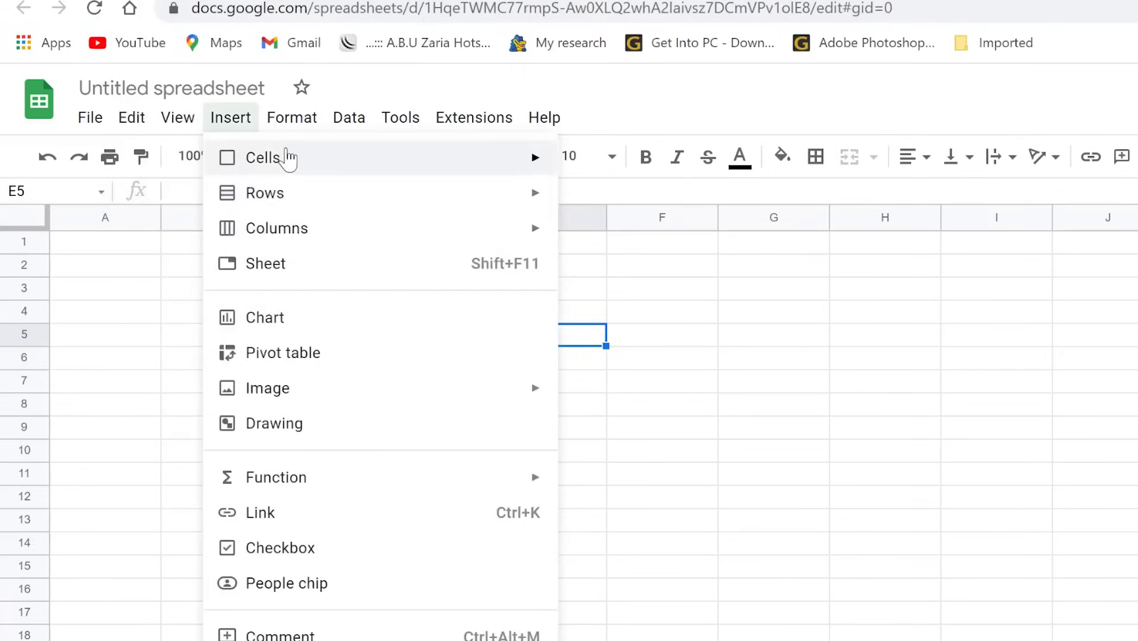
mouse_move(289, 159)
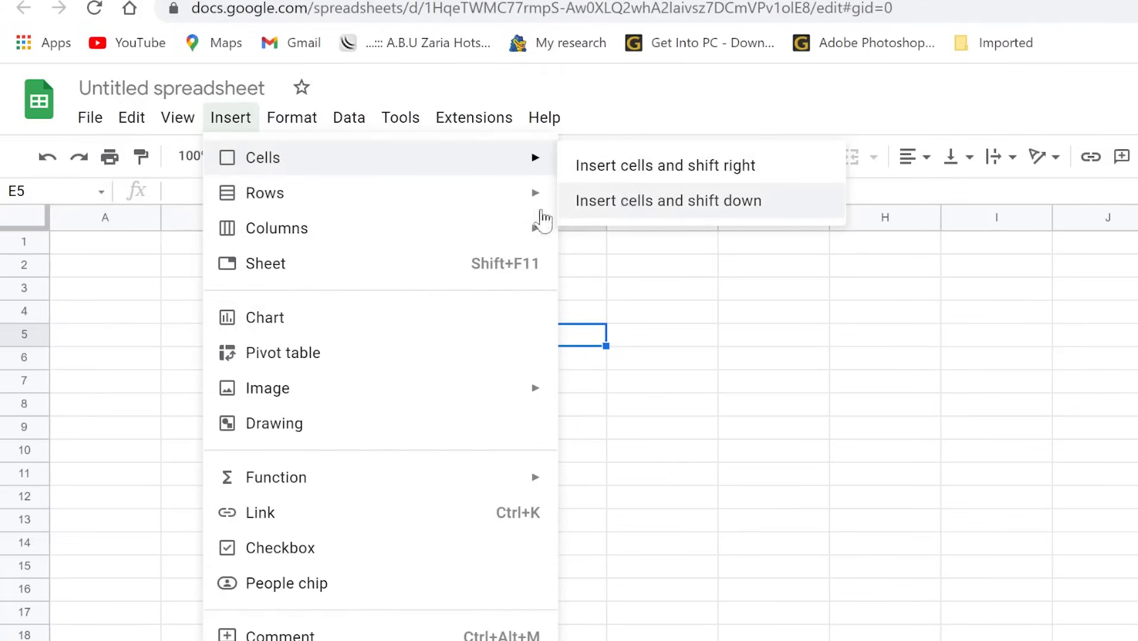
mouse_move(418, 204)
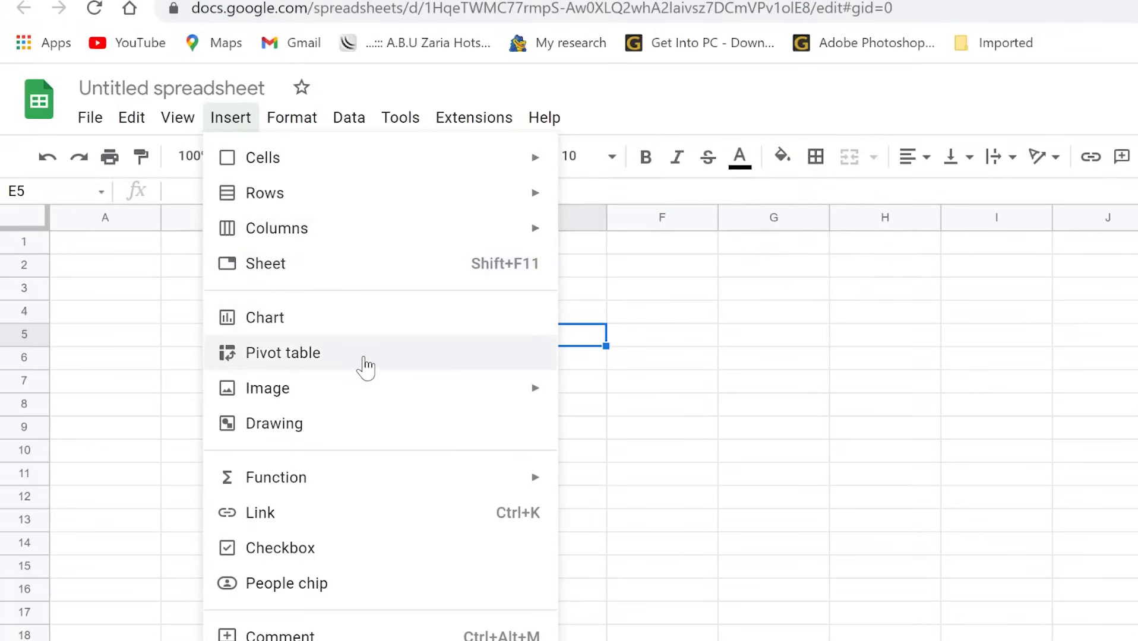
mouse_move(359, 401)
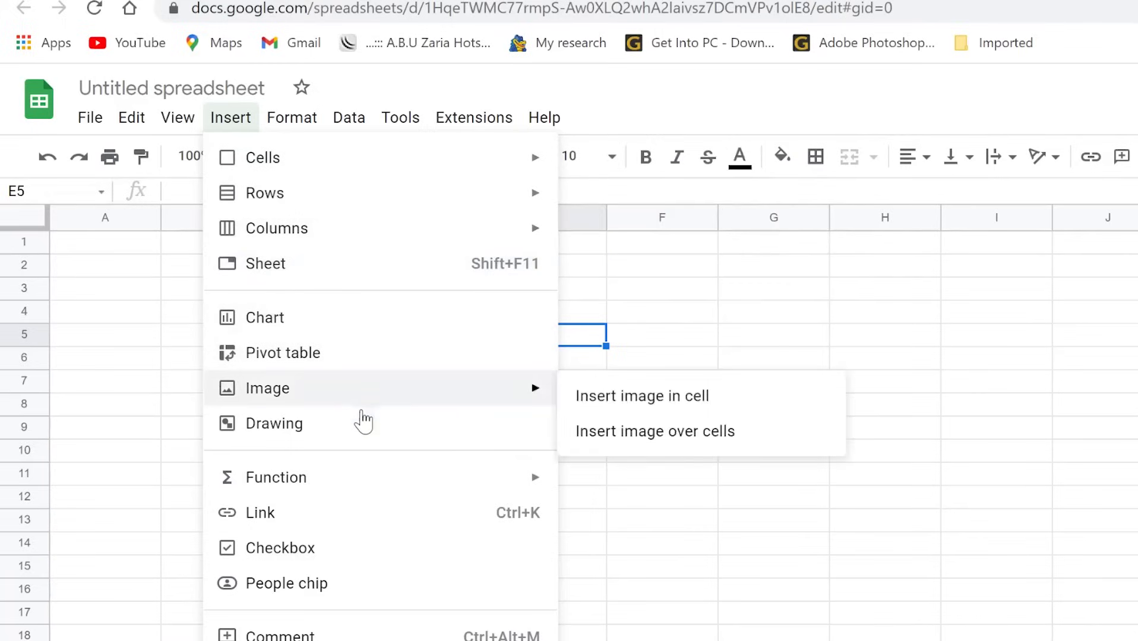
mouse_move(335, 482)
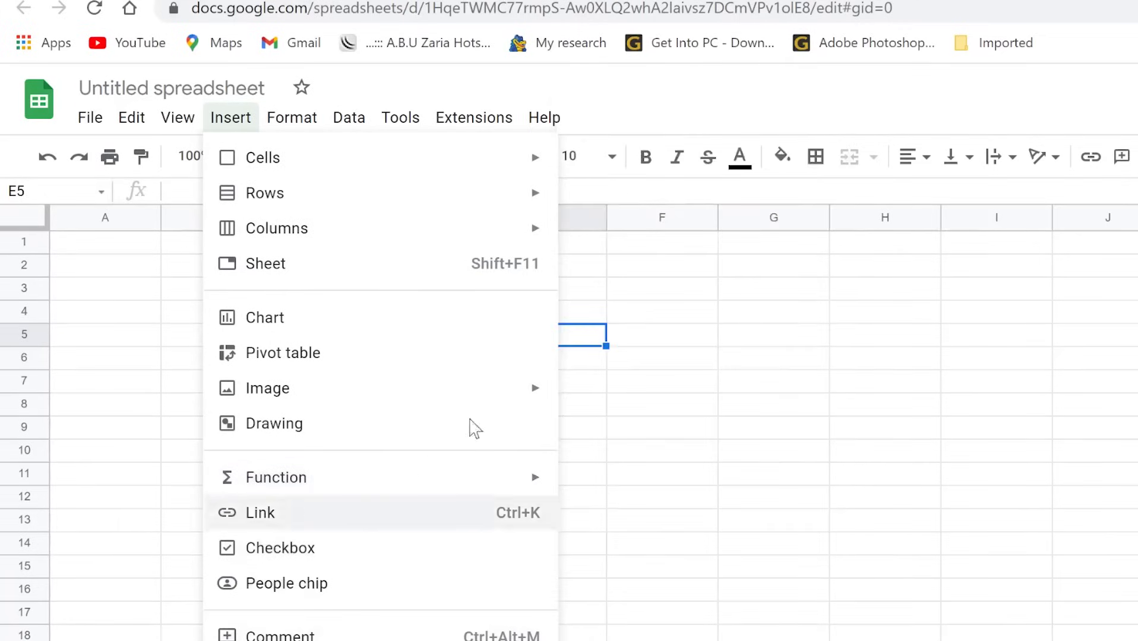
mouse_move(274, 119)
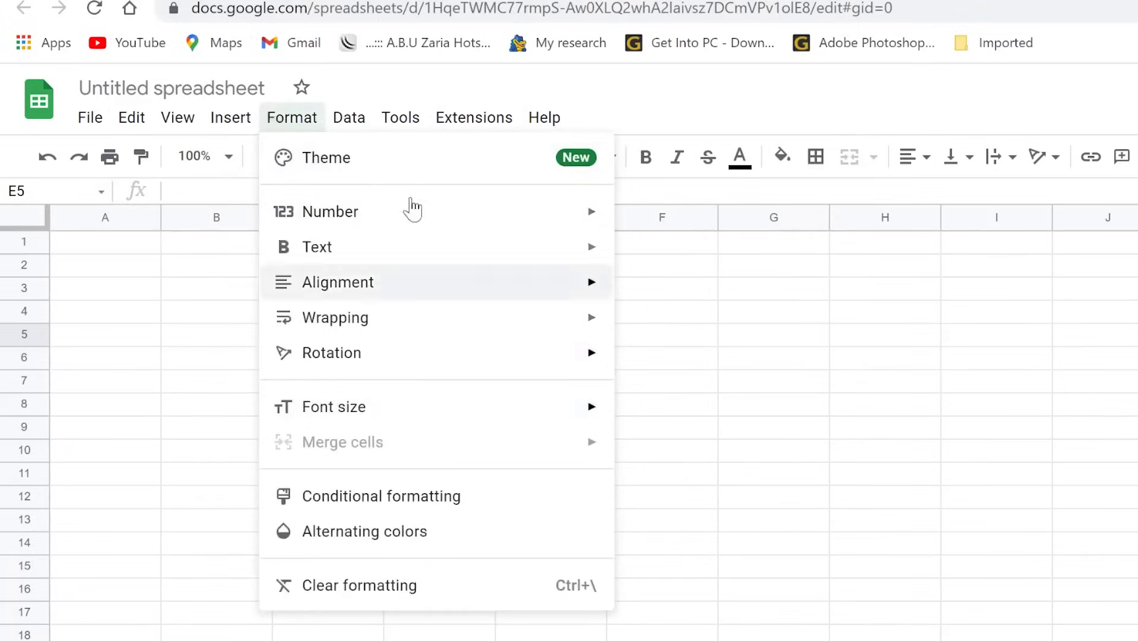
- Browse the Data, Tools, Extensions and Help menus, then dismiss them by selecting cell C5
mouse_move(381, 294)
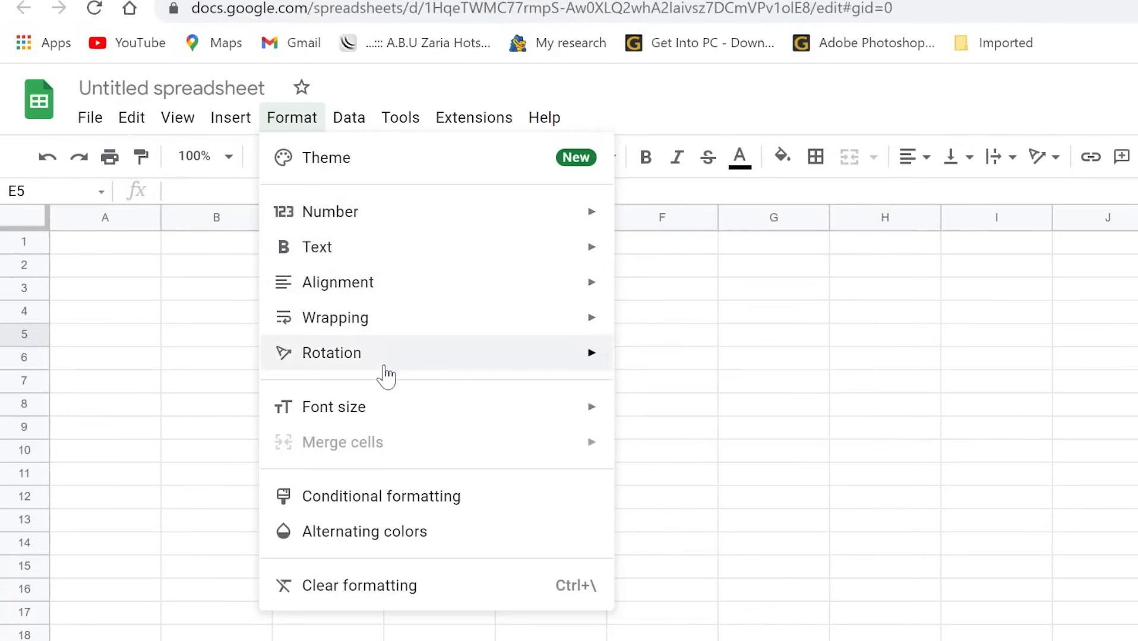
mouse_move(378, 356)
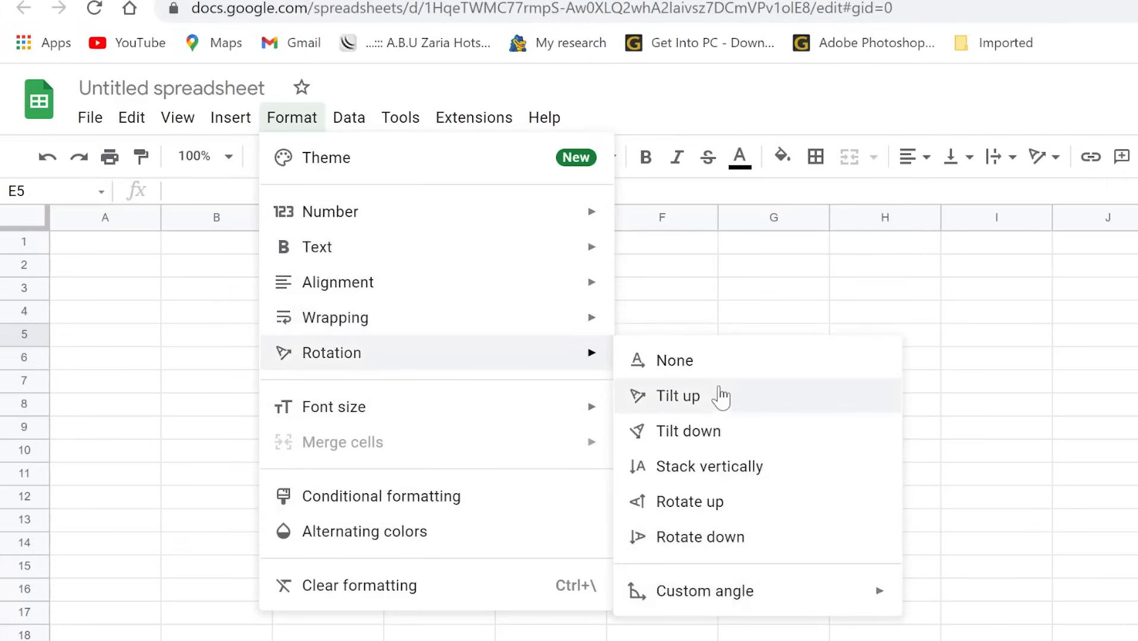
mouse_move(347, 116)
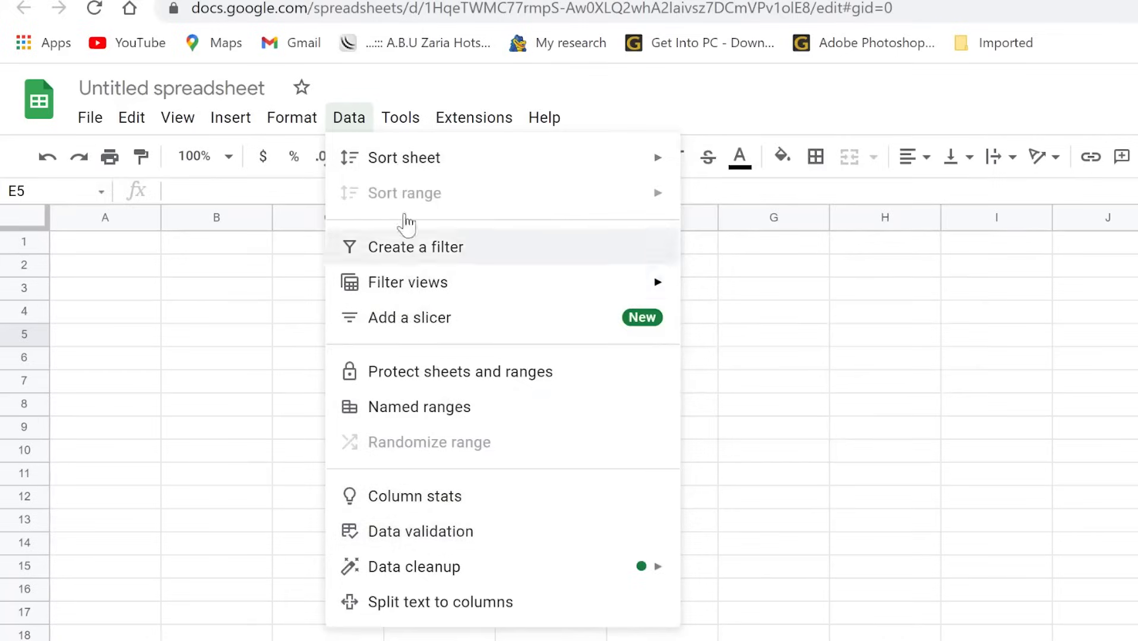
mouse_move(406, 122)
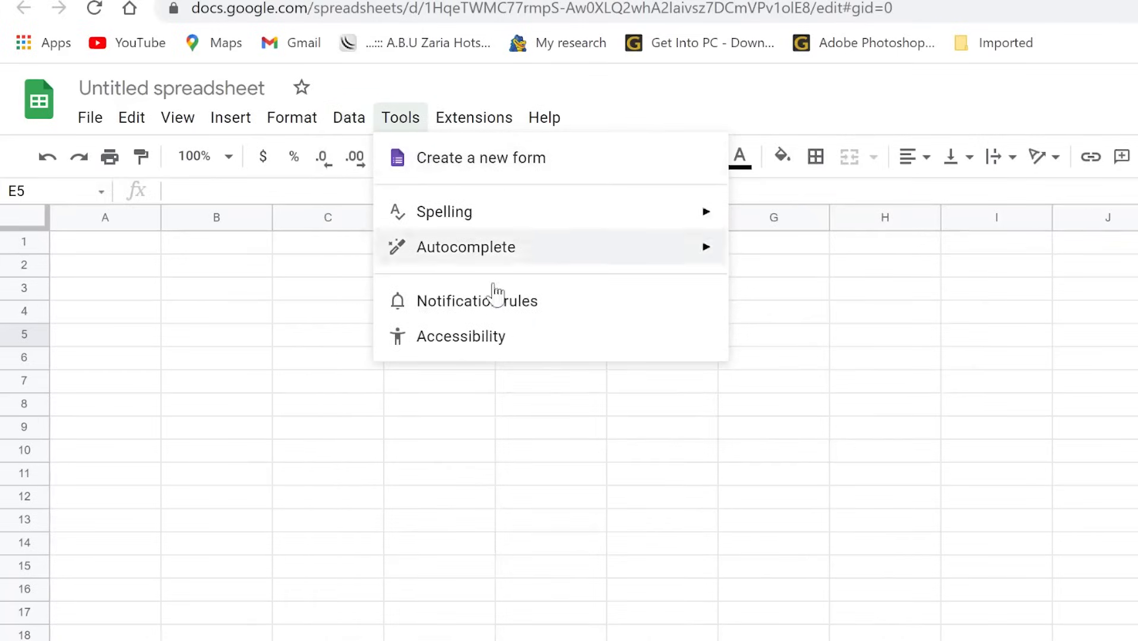
mouse_move(467, 116)
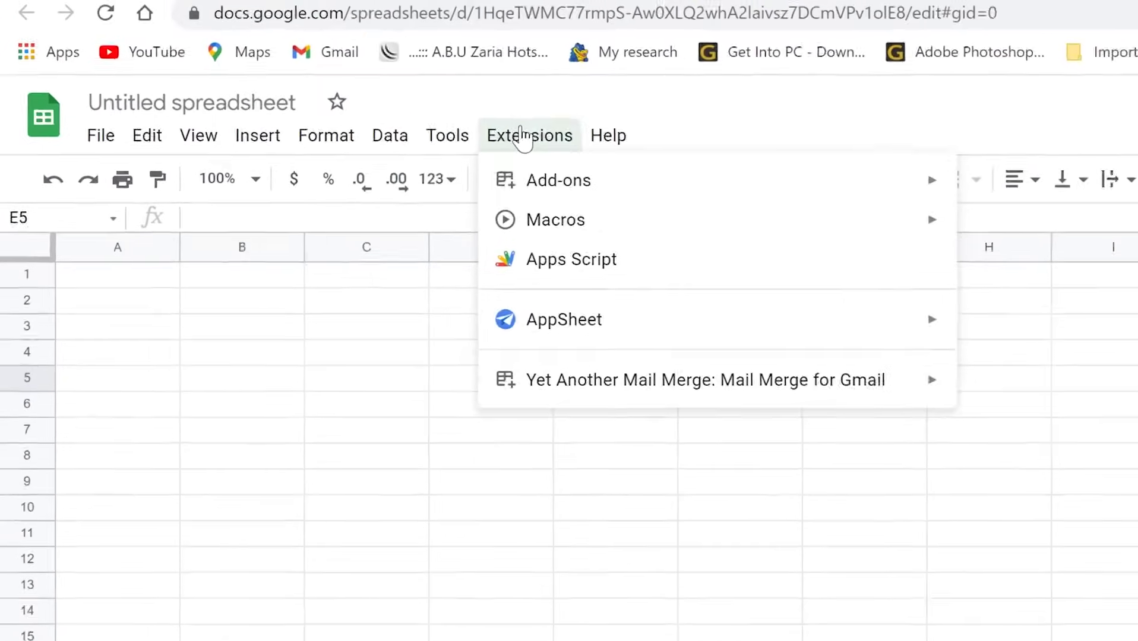
mouse_move(619, 216)
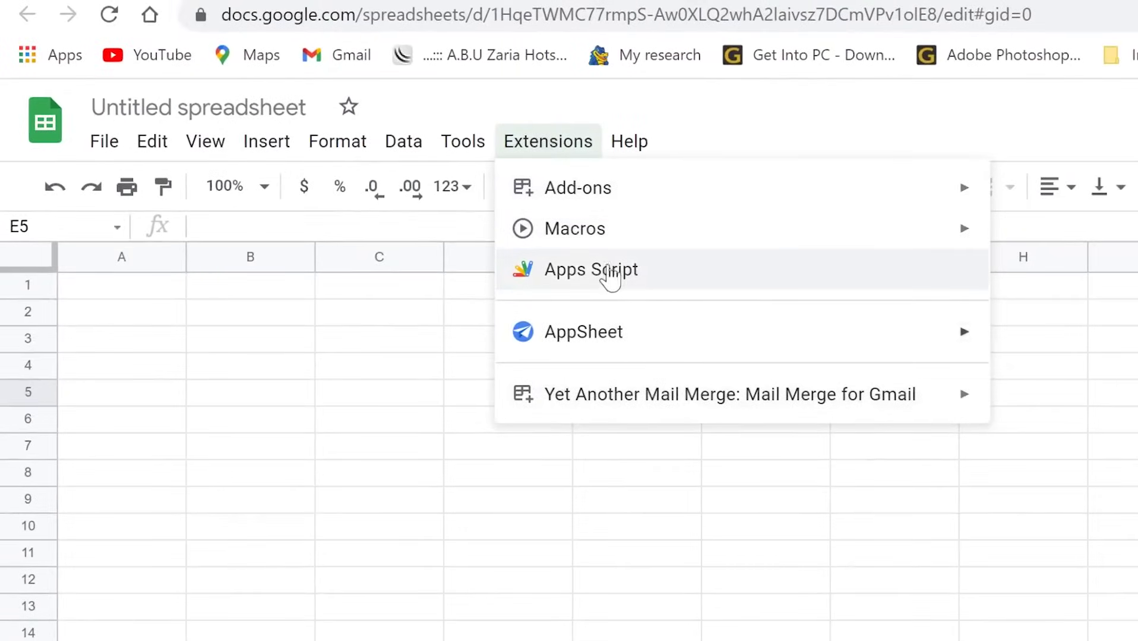
mouse_move(612, 157)
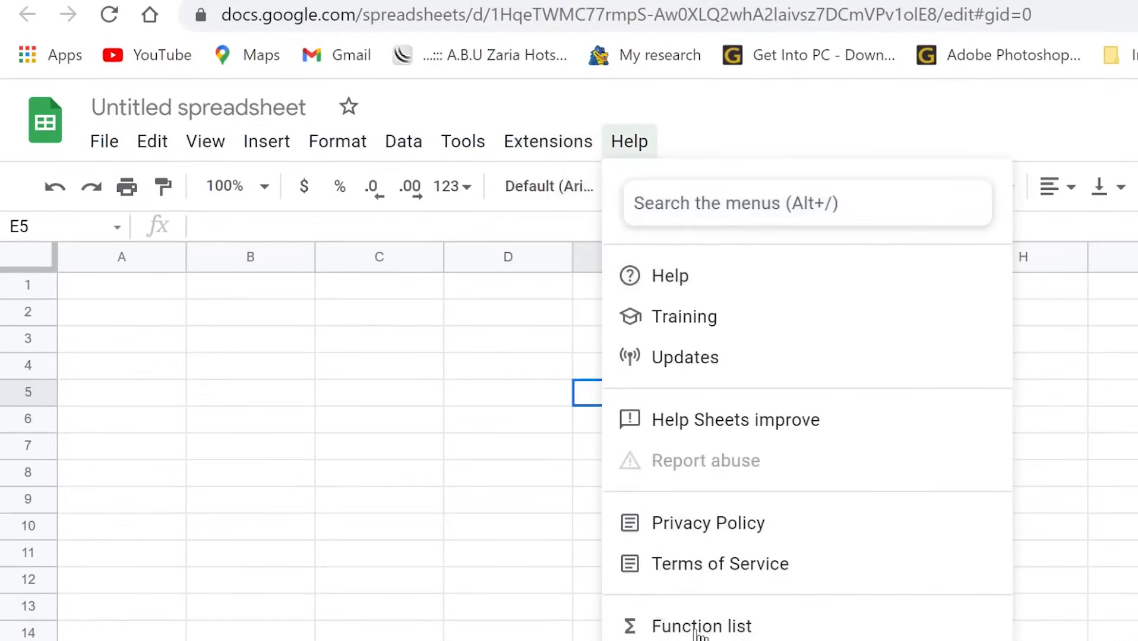
click(360, 397)
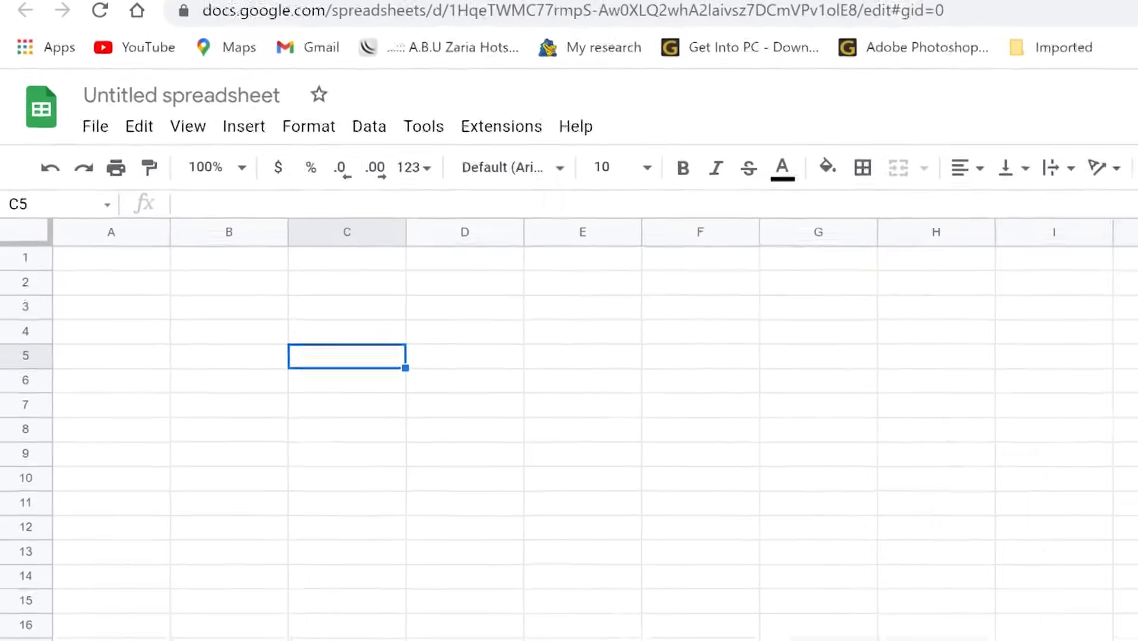
- Browse the quick Functions (Σ) list, then close it by selecting cell D3
click(1067, 133)
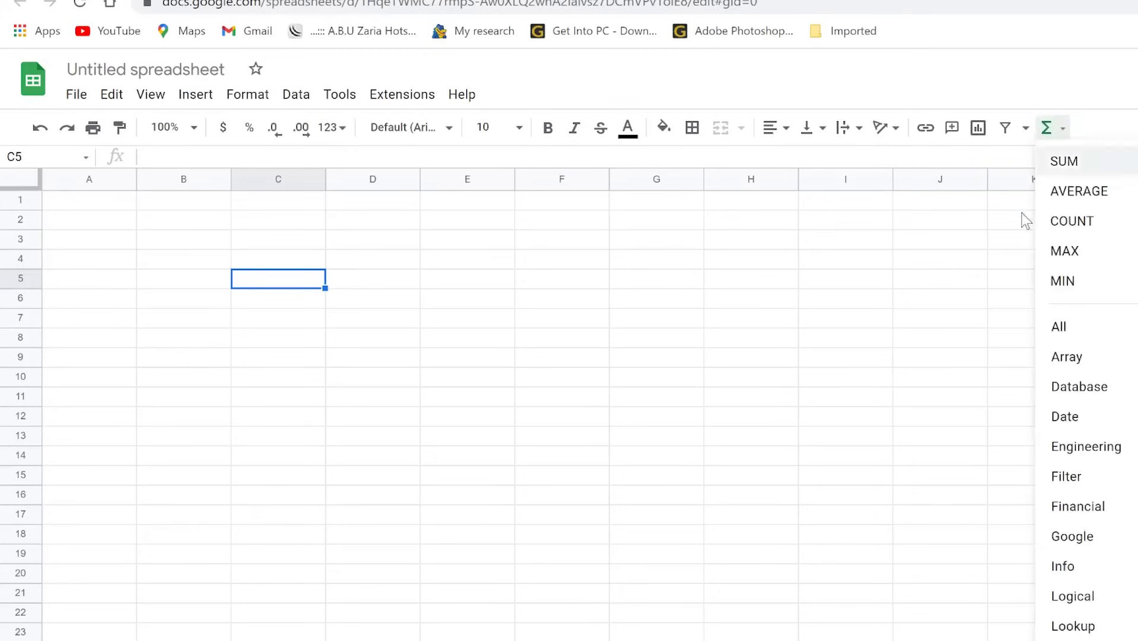
scroll(1119, 525, down, 3)
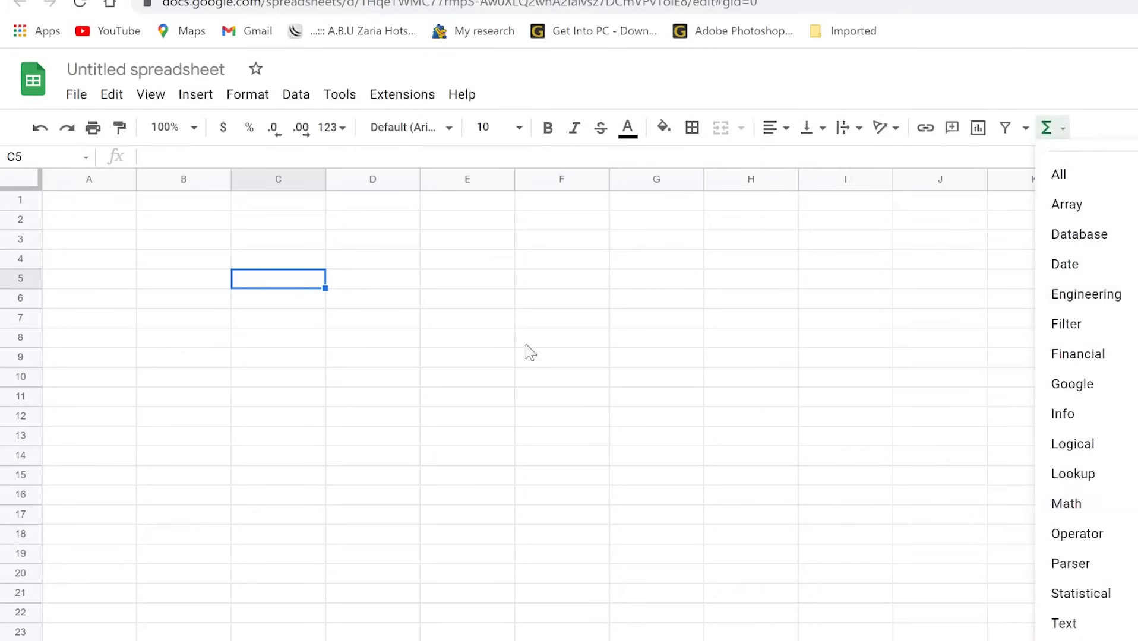
click(356, 240)
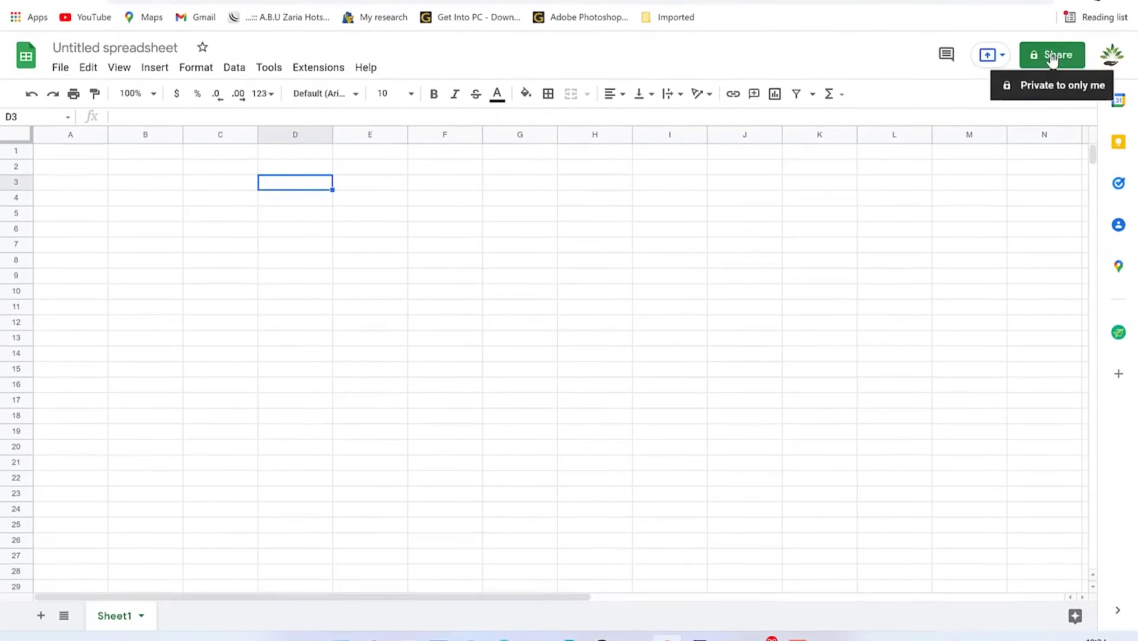
click(1003, 57)
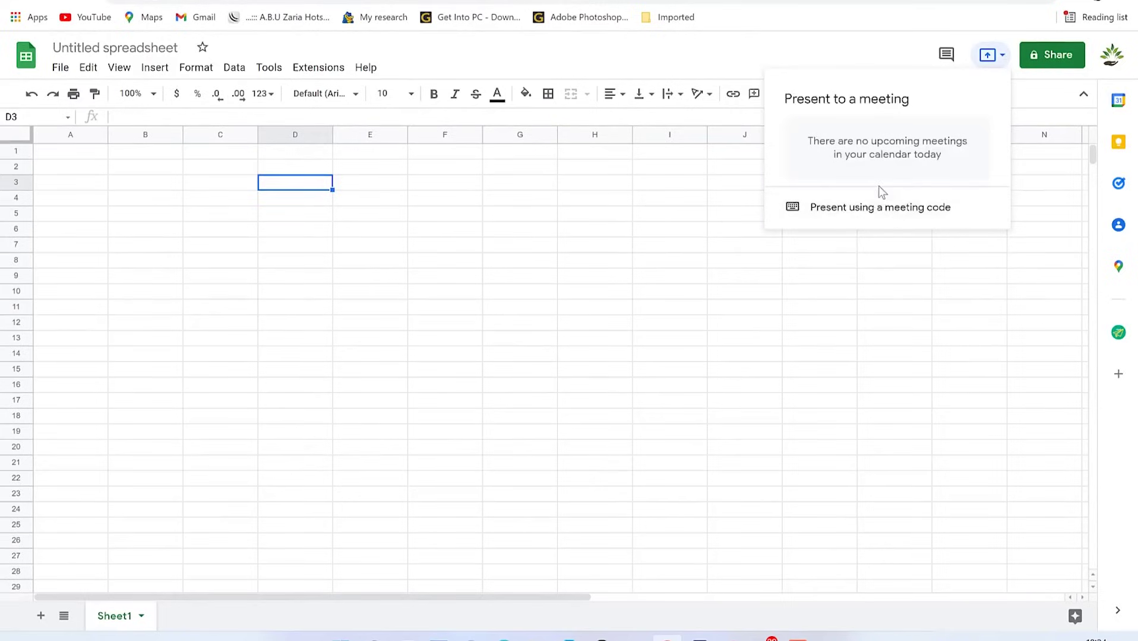
click(898, 220)
click(894, 214)
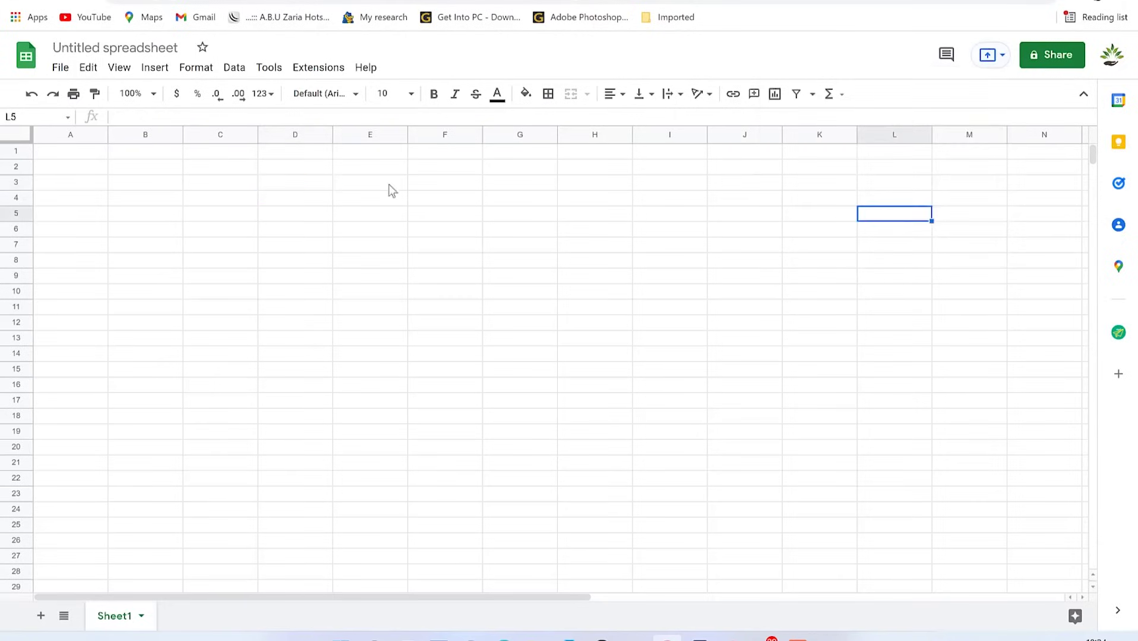
click(134, 186)
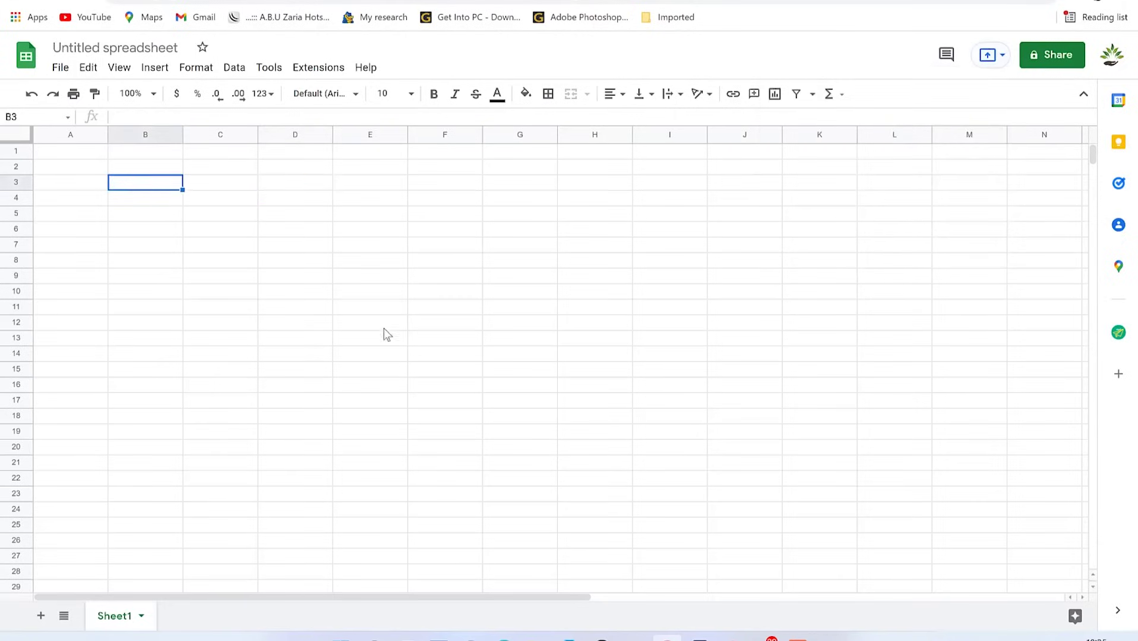
text(dfdf)
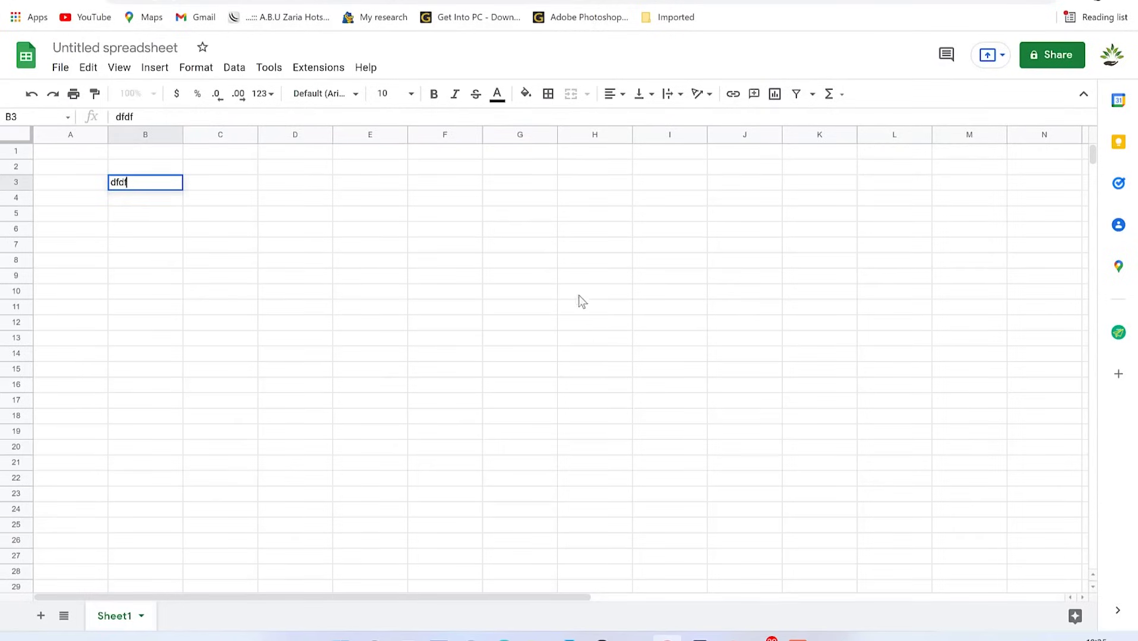
scroll(582, 303, down, 5)
scroll(597, 310, up, 3)
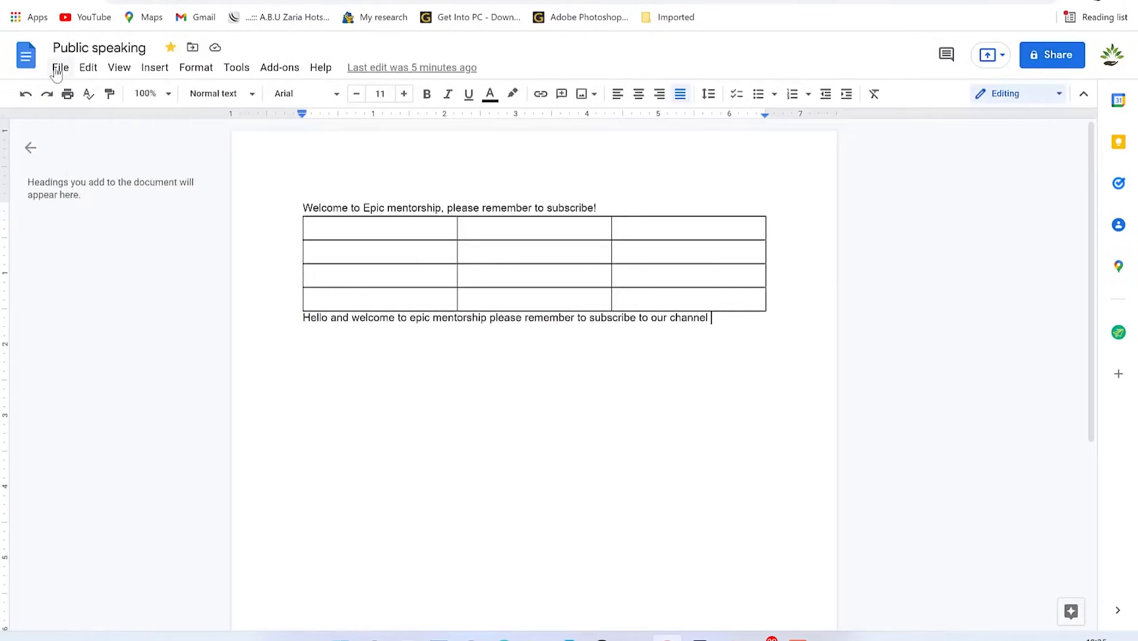
- Start a new blank presentation from the Public speaking document's File > New menu
click(60, 68)
mouse_move(113, 133)
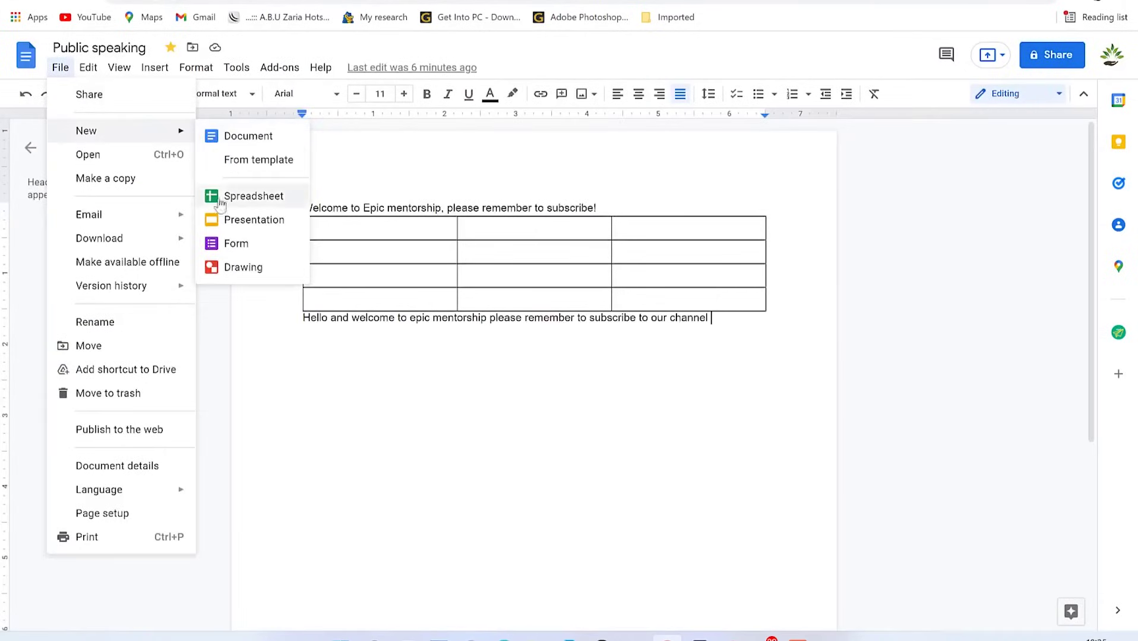
click(259, 219)
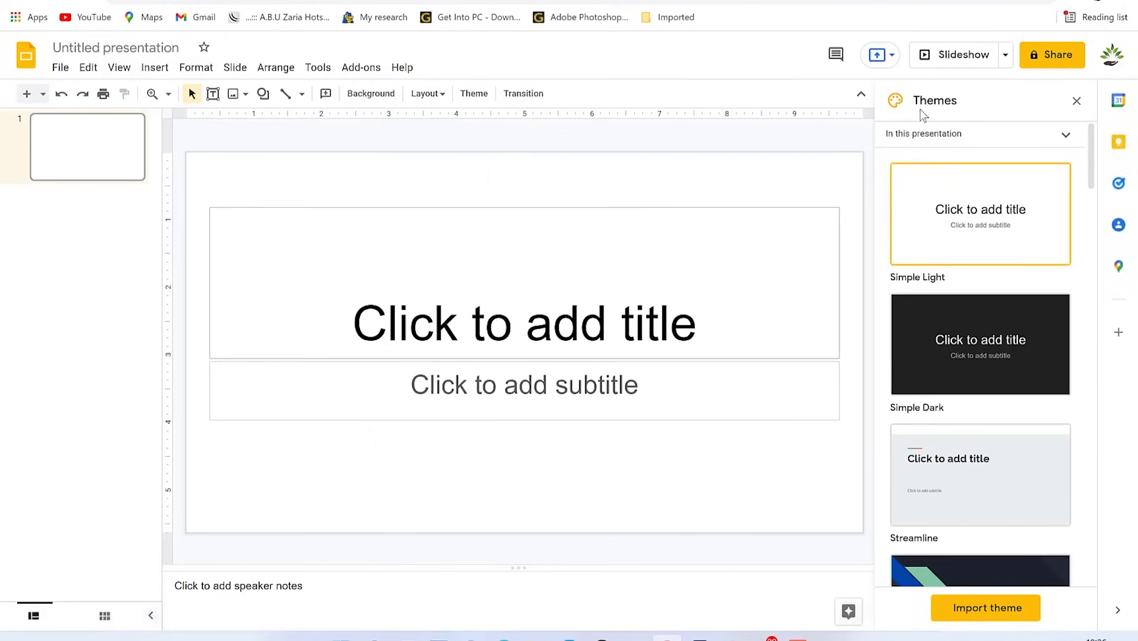
- Apply the Tropic theme, with its orange title and teal lines, to the title slide
scroll(967, 297, down, 9)
scroll(968, 303, down, 3)
scroll(968, 300, up, 4)
scroll(968, 297, down, 8)
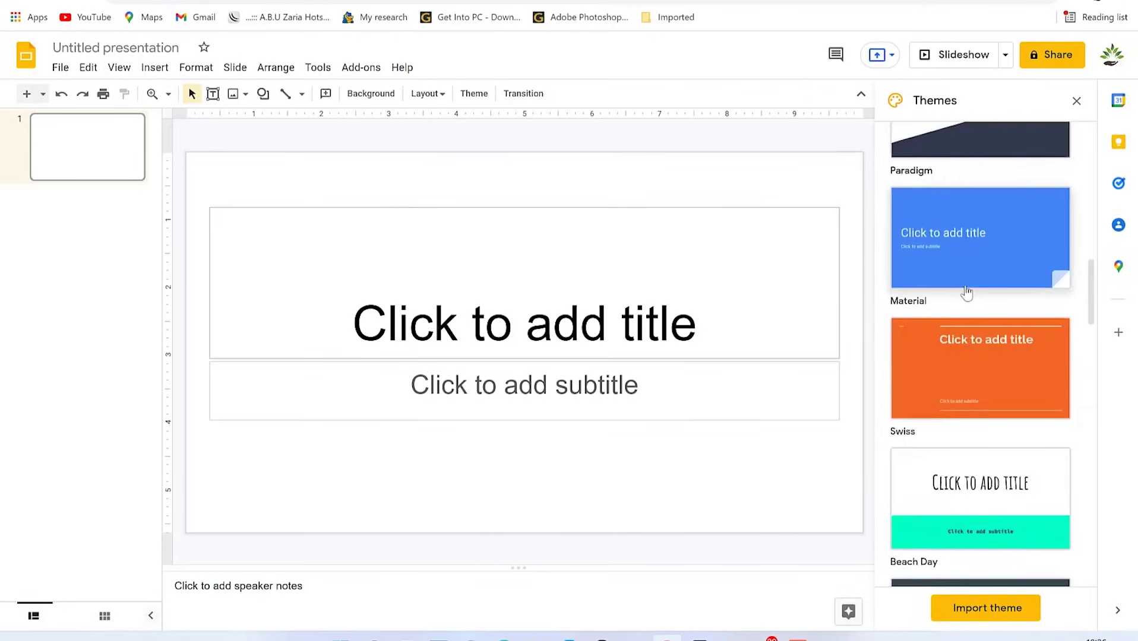
scroll(968, 291, down, 12)
scroll(950, 356, down, 4)
scroll(980, 476, down, 10)
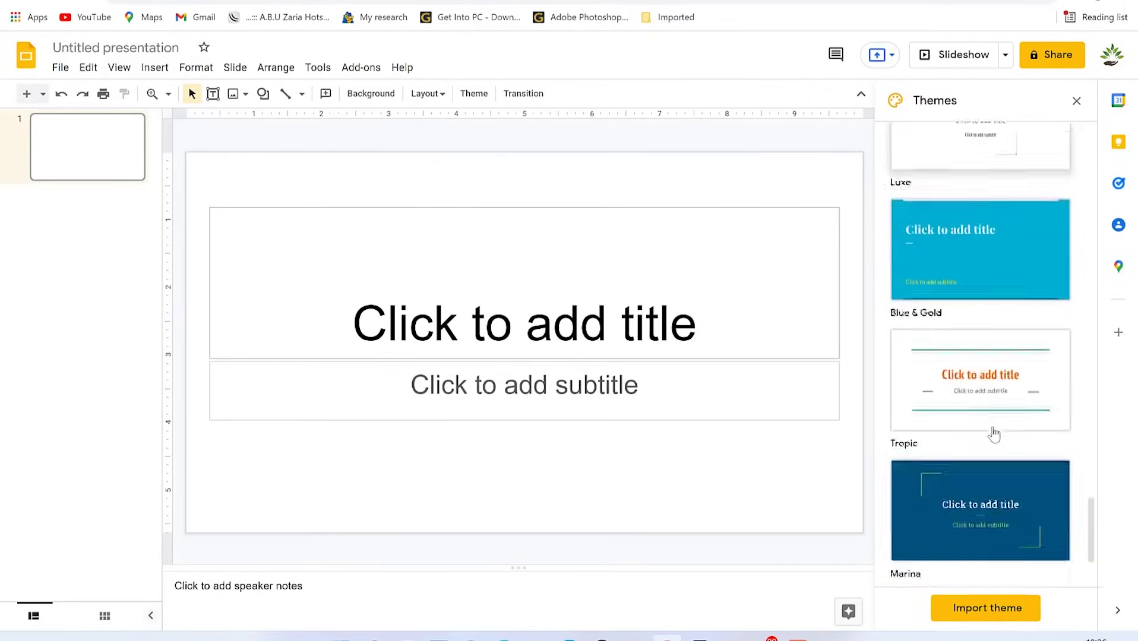
scroll(997, 433, down, 2)
scroll(995, 433, up, 4)
scroll(998, 439, down, 3)
click(998, 404)
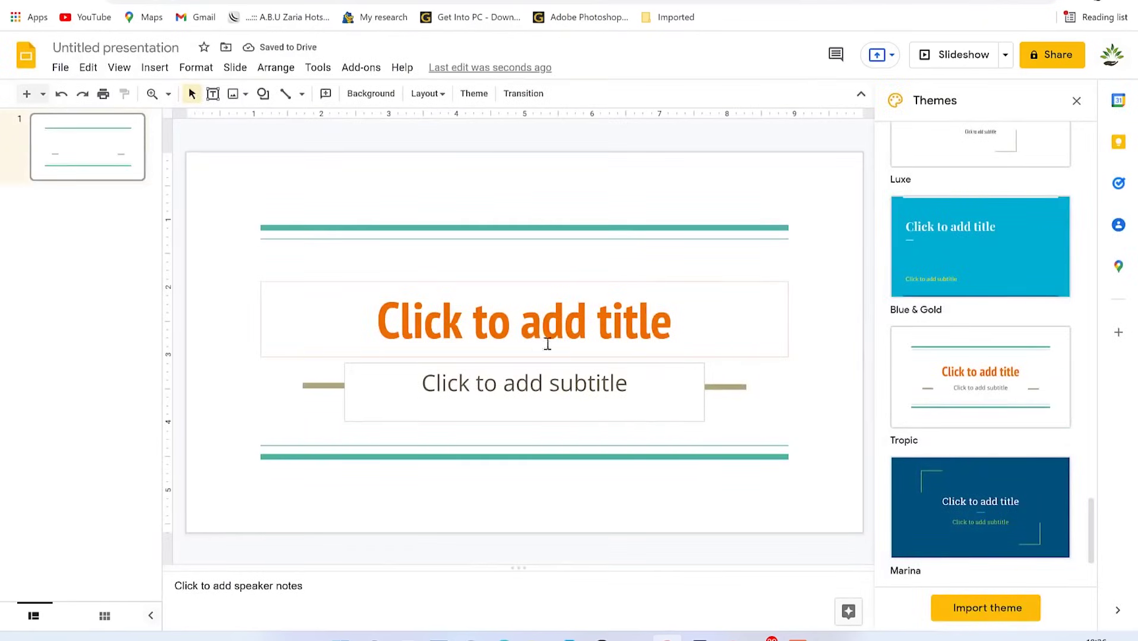
click(481, 323)
- Title the slide 'Welcome to Epic Mentorship', subtitle 'Remember to Subscribe', and close the Themes panel
click(538, 416)
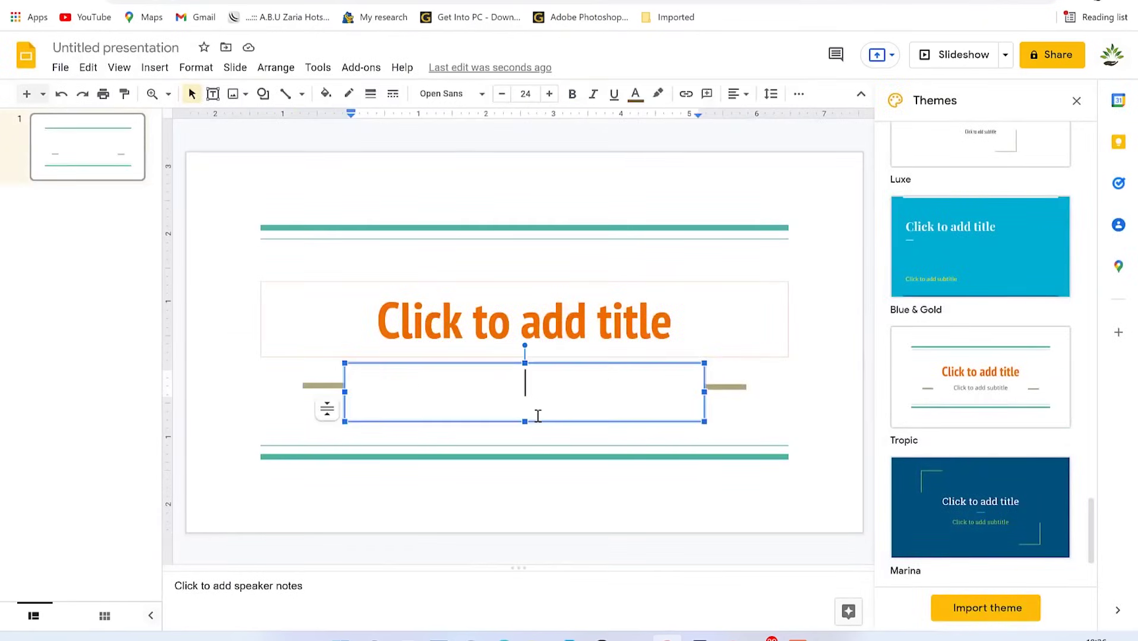
click(541, 448)
click(495, 346)
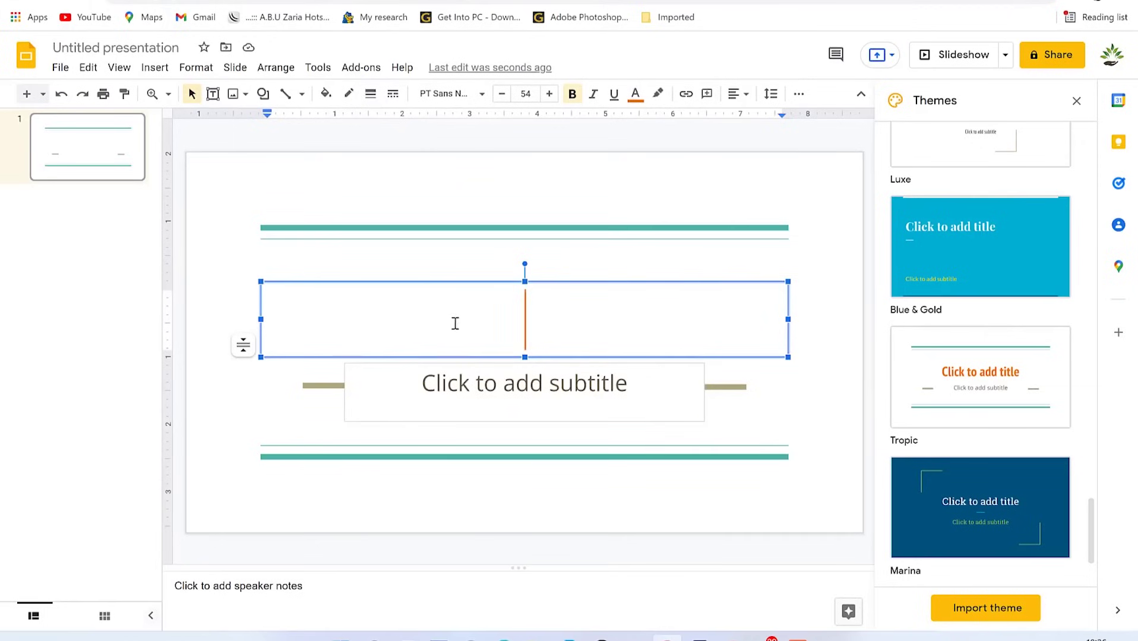
text(Welcome to Epic Mentorship)
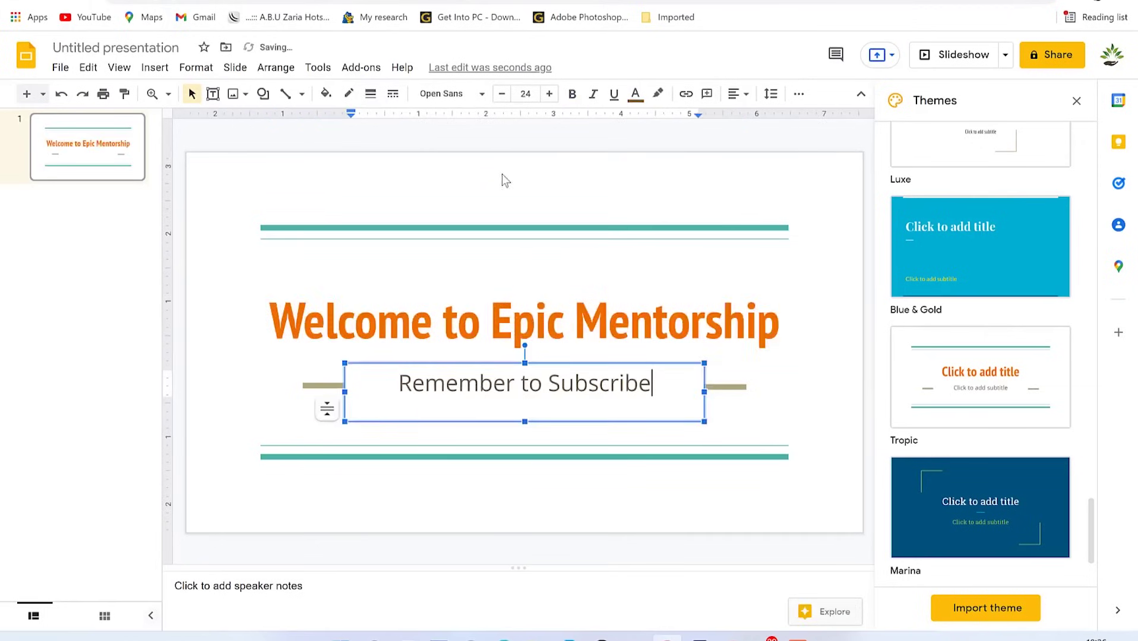
click(502, 174)
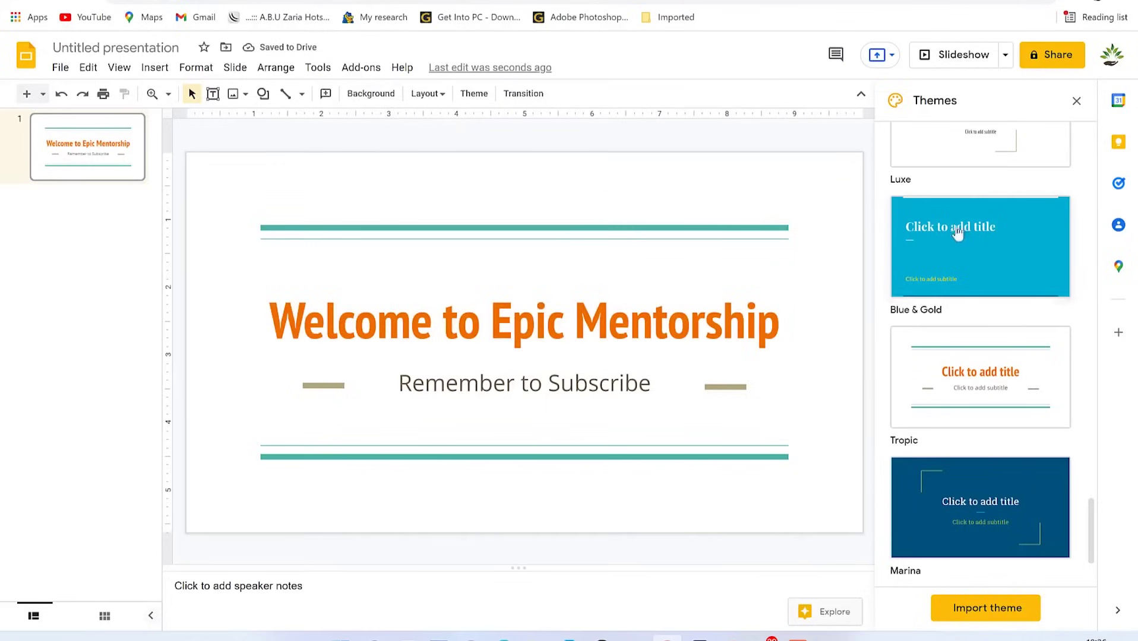
click(1076, 101)
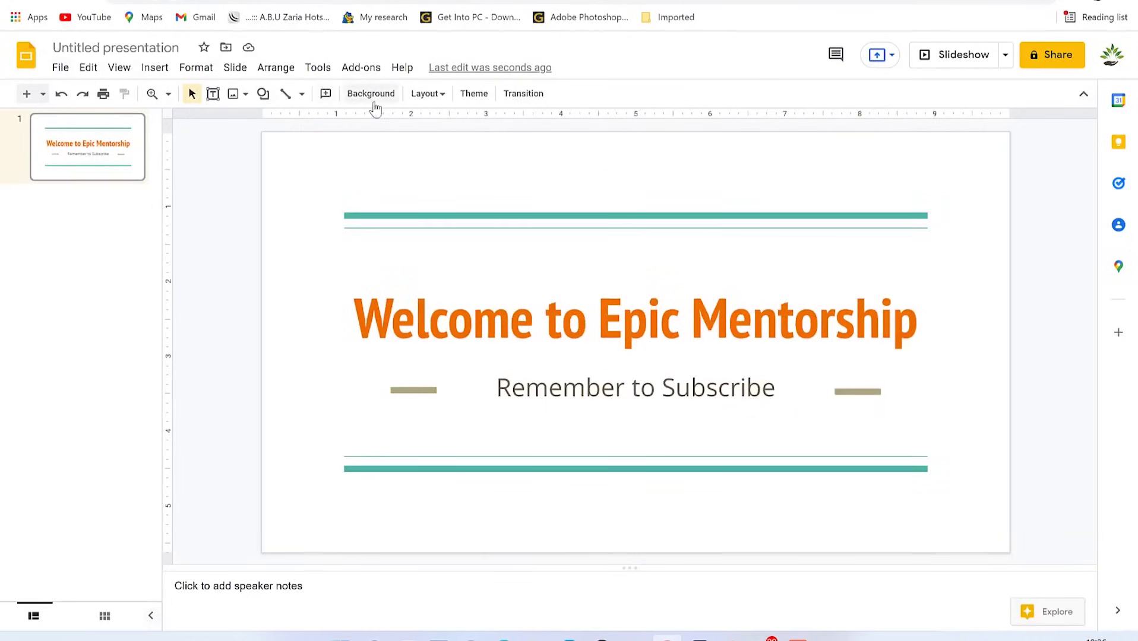
- Browse the slide layouts, then review transition types in Motion, leaving the transition at None
click(441, 95)
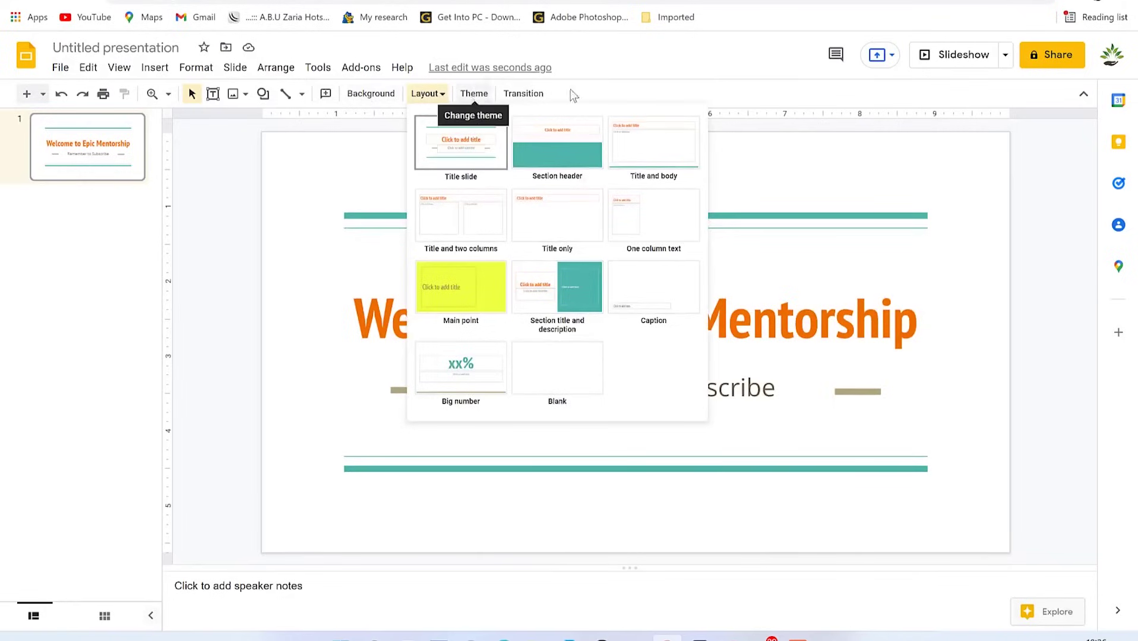
click(527, 95)
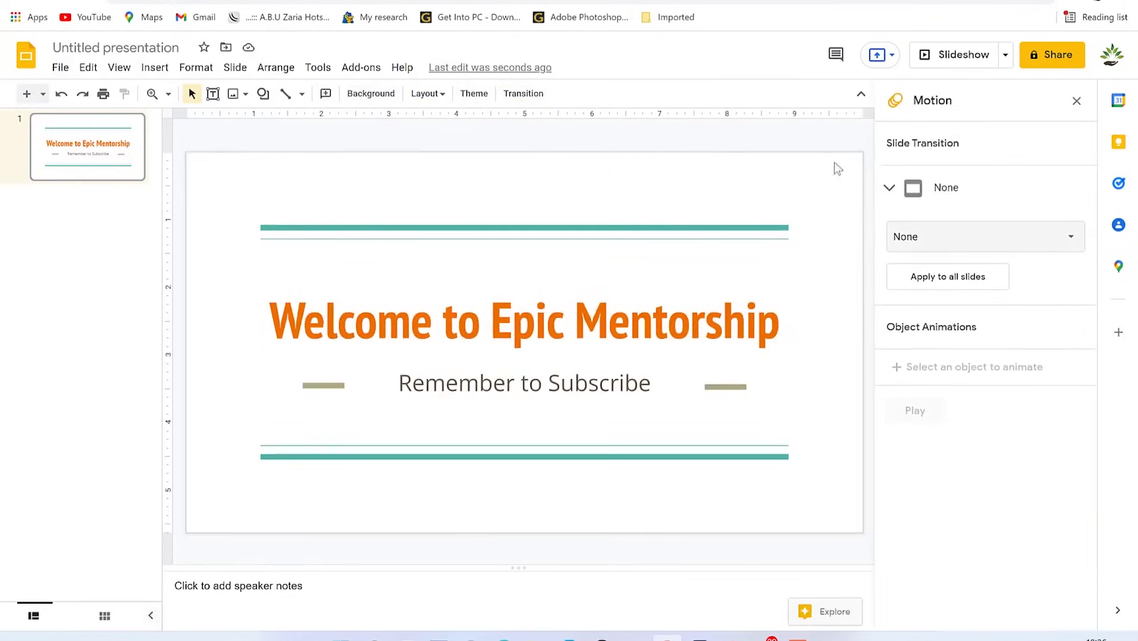
click(975, 247)
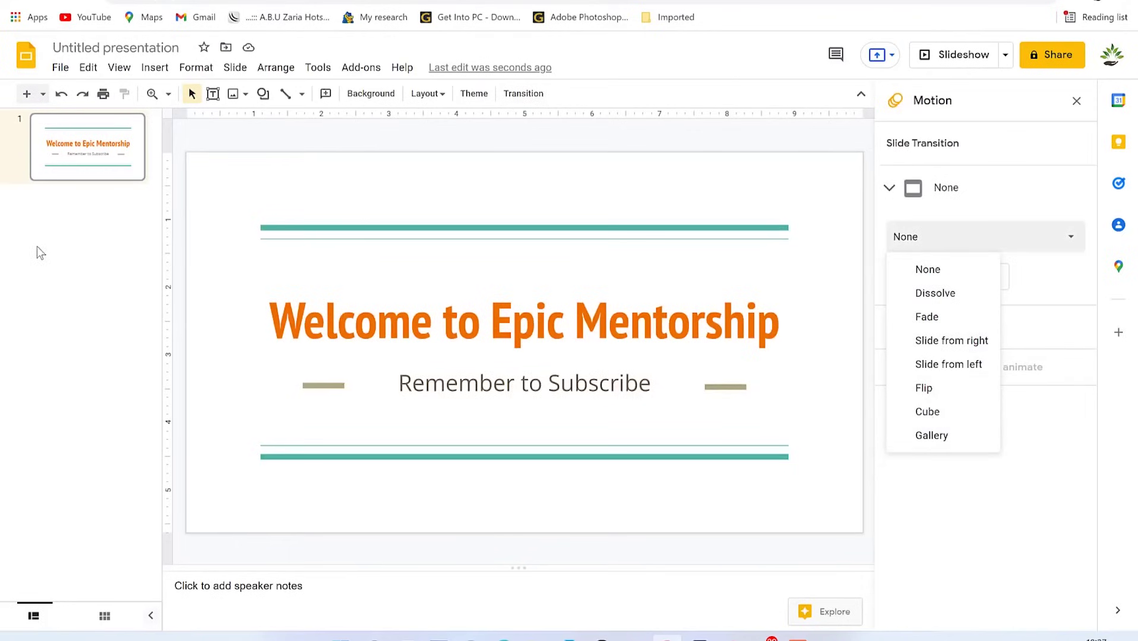
click(1007, 530)
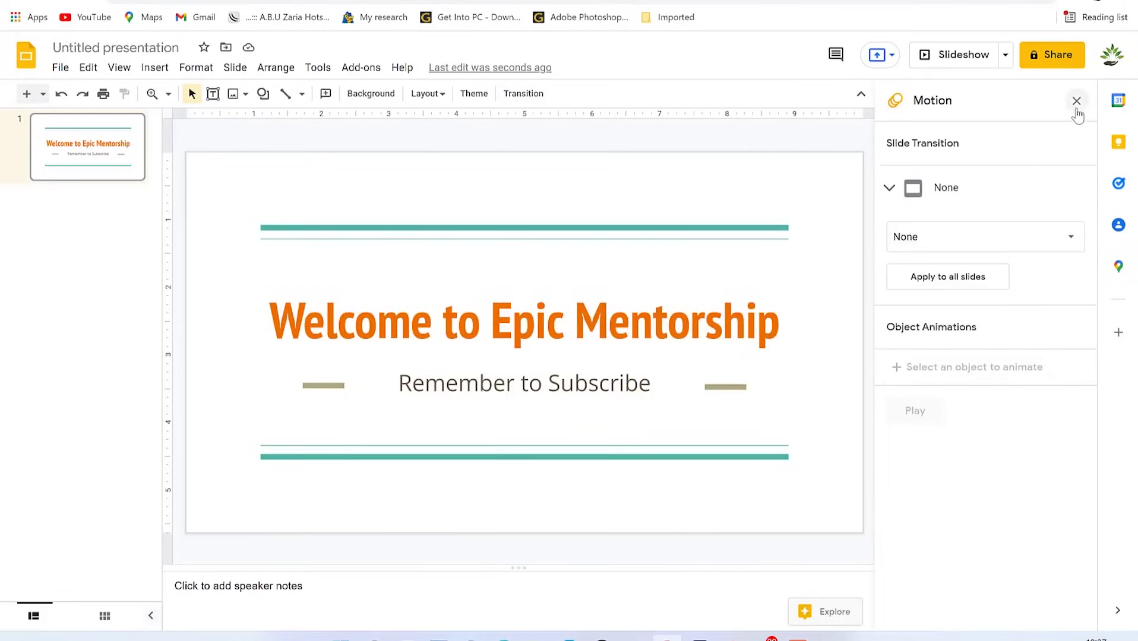